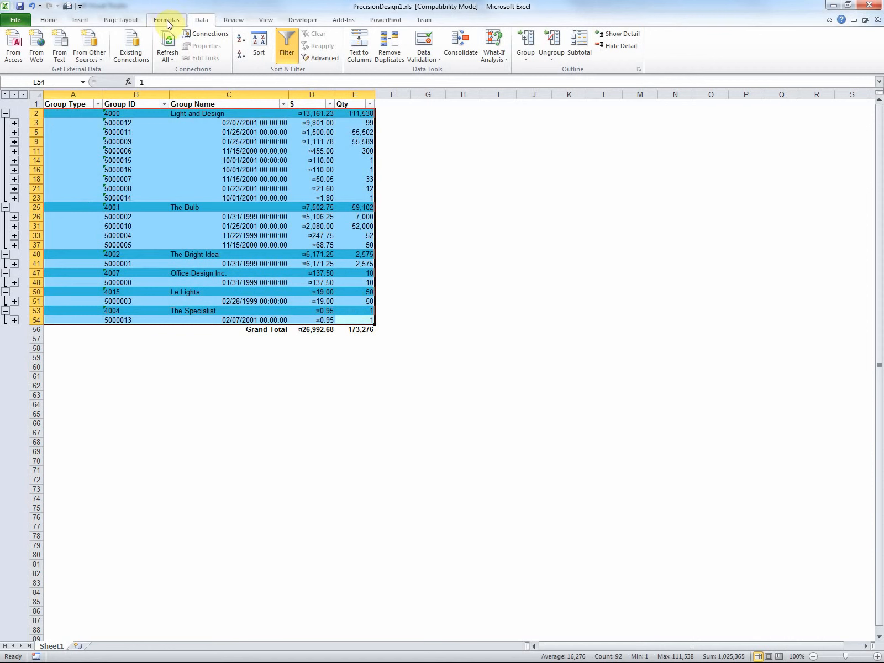
# Step: Insert a 2-D stacked line chart from the selected report data and nudge it slightly on the sheet
pyautogui.click(307, 20)
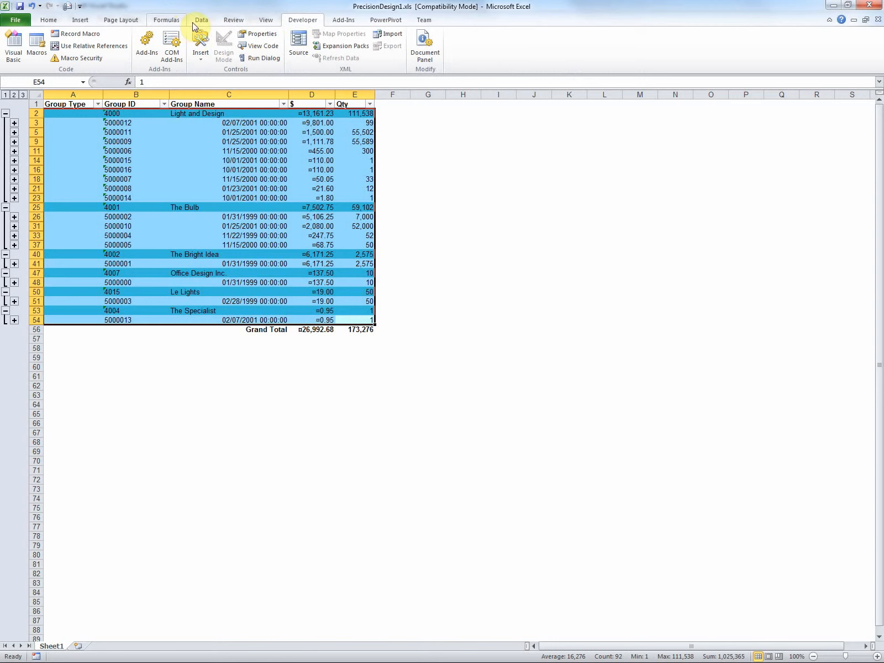
pyautogui.click(80, 20)
pyautogui.click(208, 49)
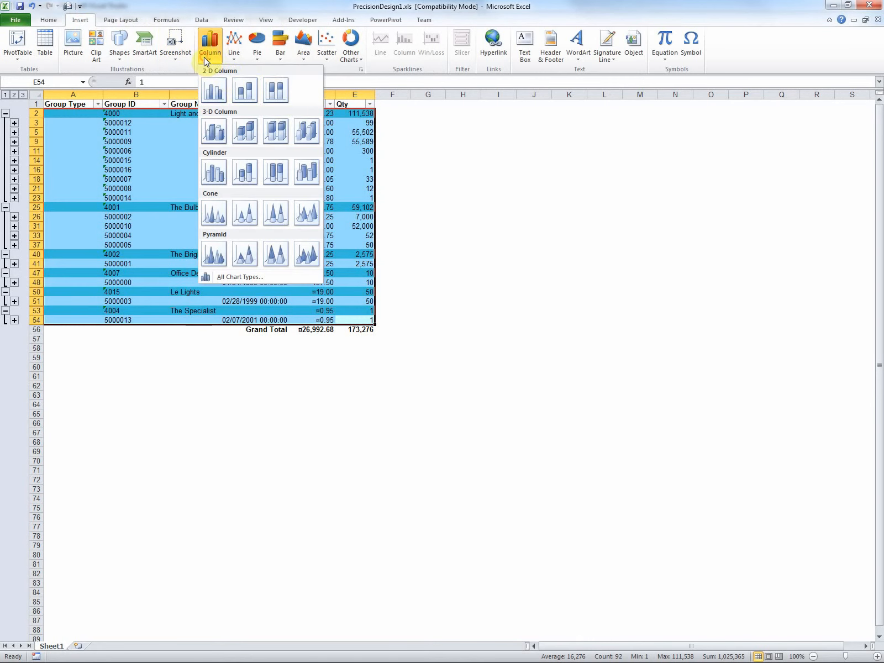
pyautogui.click(235, 43)
pyautogui.click(264, 90)
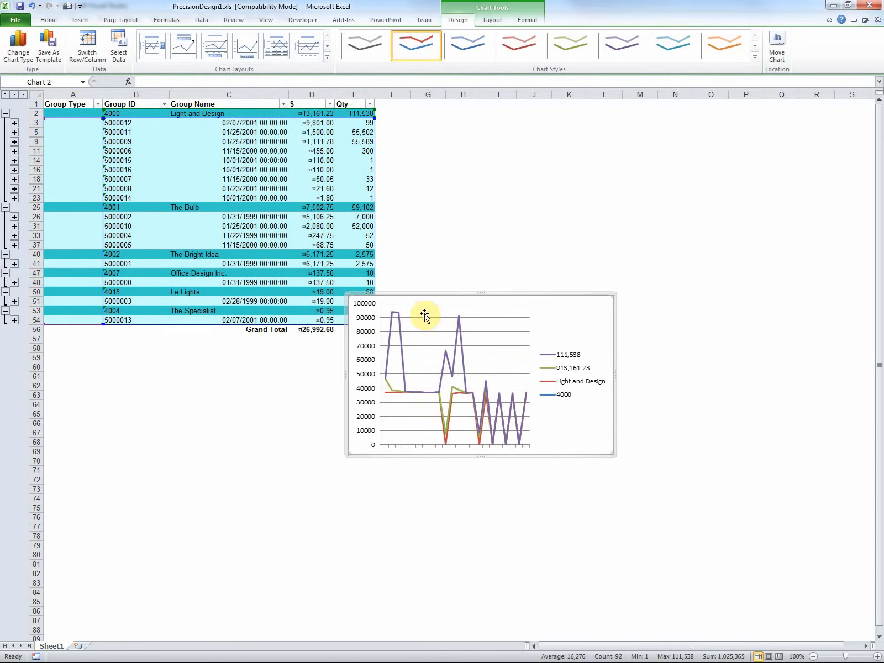
pyautogui.moveTo(423, 313)
pyautogui.mouseDown()
pyautogui.moveTo(564, 289)
pyautogui.moveTo(430, 339)
pyautogui.moveTo(422, 313)
pyautogui.mouseUp()
# Step: Examine the underlying values of individual cells in the $ and Qty columns, including E5
pyautogui.click(299, 214)
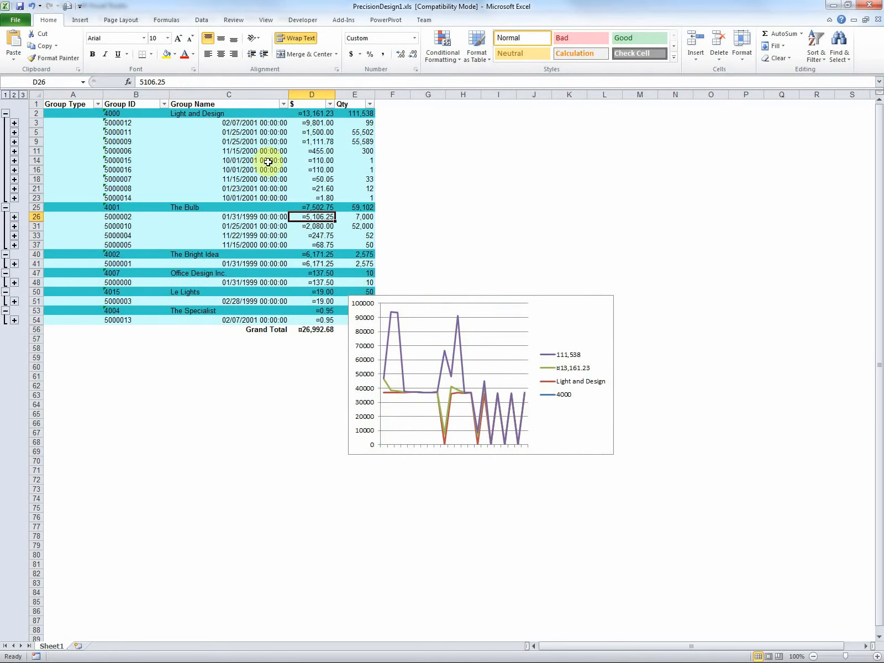
pyautogui.click(320, 198)
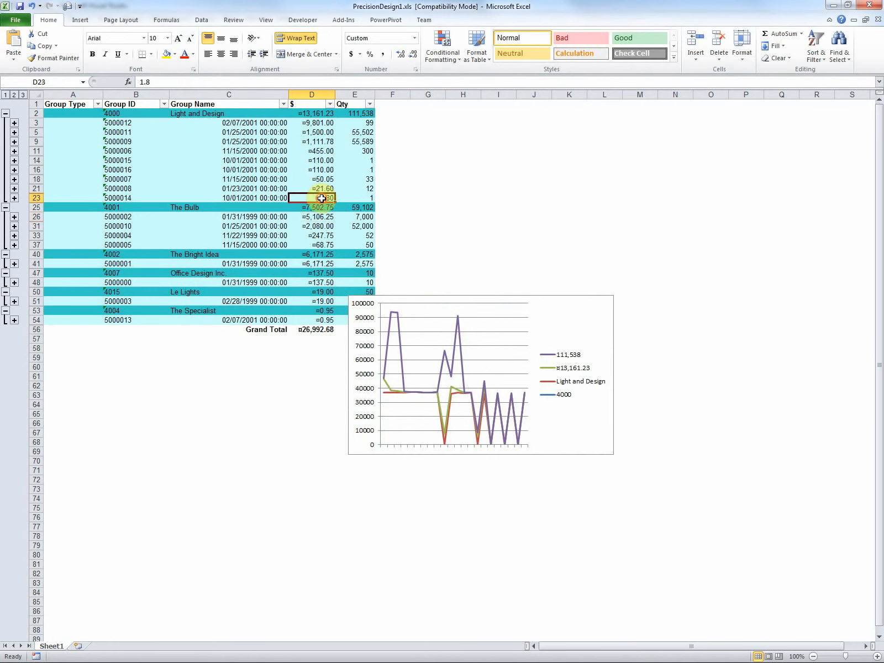
pyautogui.click(360, 132)
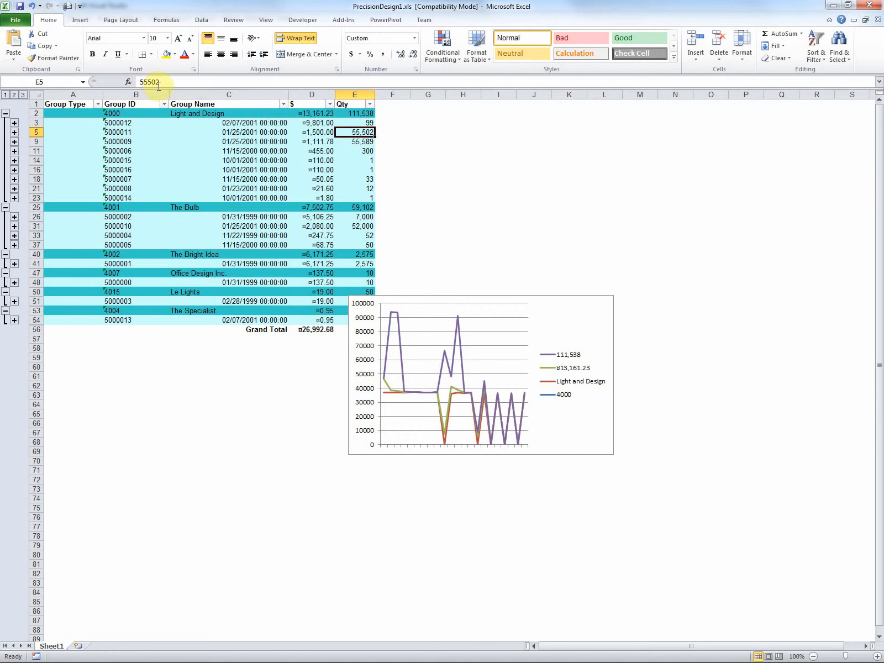
pyautogui.moveTo(159, 81); pyautogui.dragTo(152, 82)
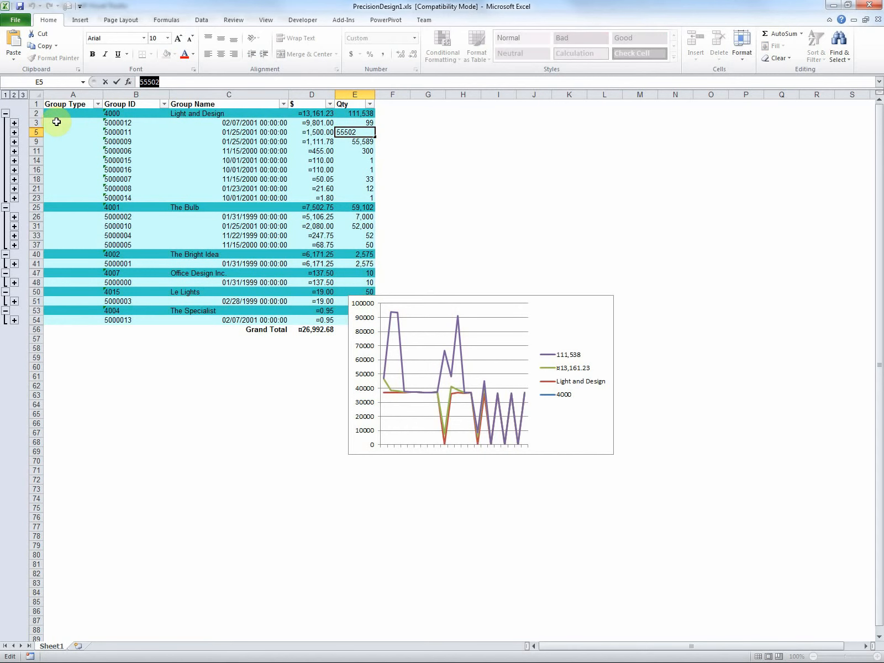
# Step: Try to sort the table by the Group Name column from newest to oldest
pyautogui.moveTo(69, 104); pyautogui.dragTo(365, 104)
pyautogui.click(253, 104)
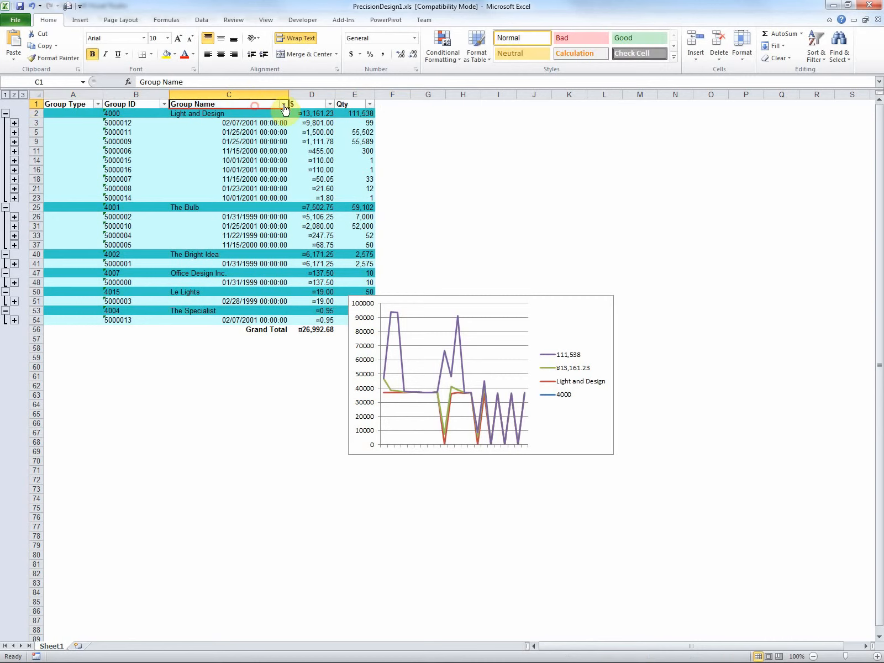
pyautogui.click(283, 104)
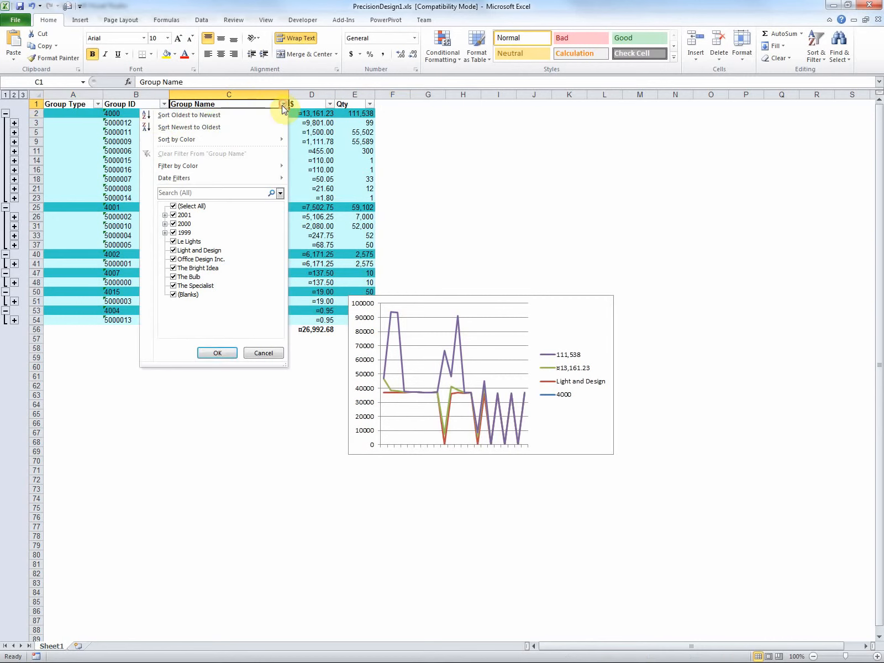
pyautogui.click(200, 127)
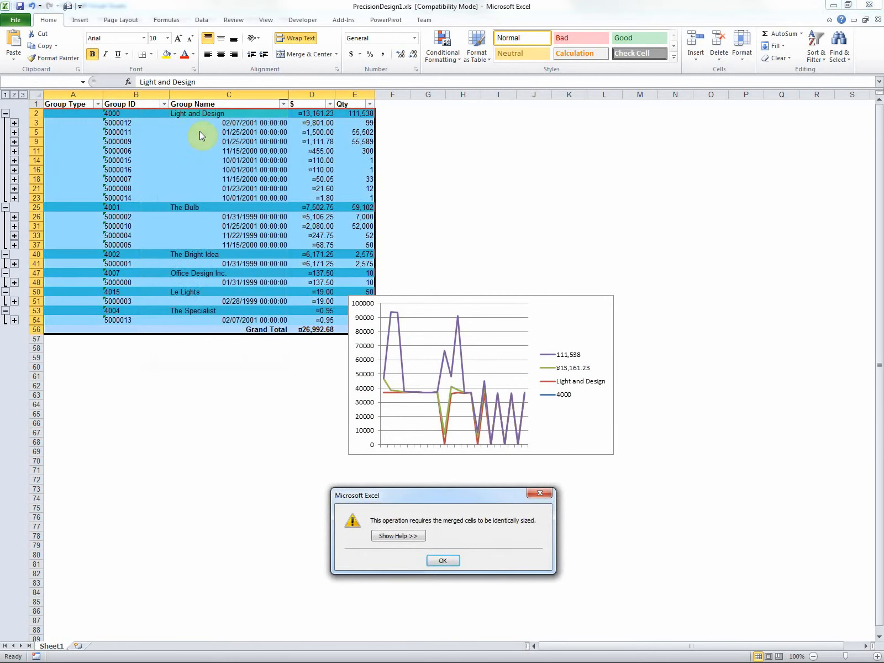
pyautogui.click(440, 560)
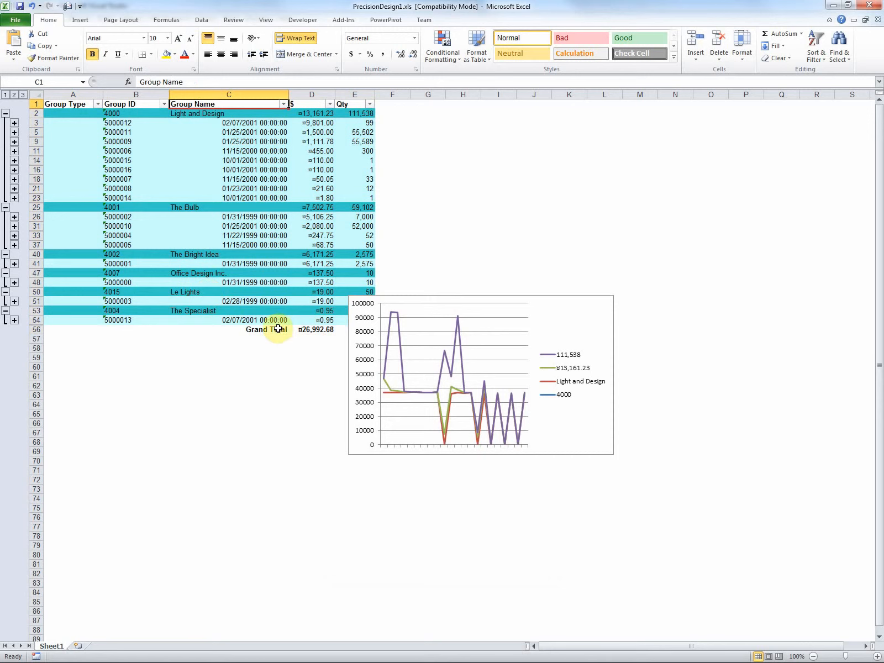
# Step: Unmerge the Grand Total cell in row 56 and sort the Group Name column from oldest to newest
pyautogui.click(177, 329)
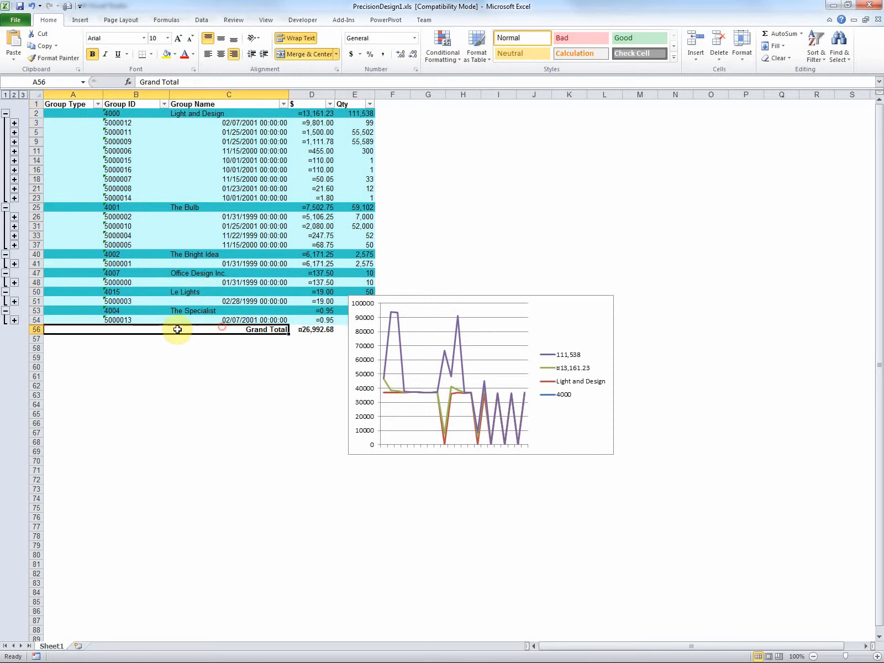
pyautogui.click(304, 55)
pyautogui.click(282, 103)
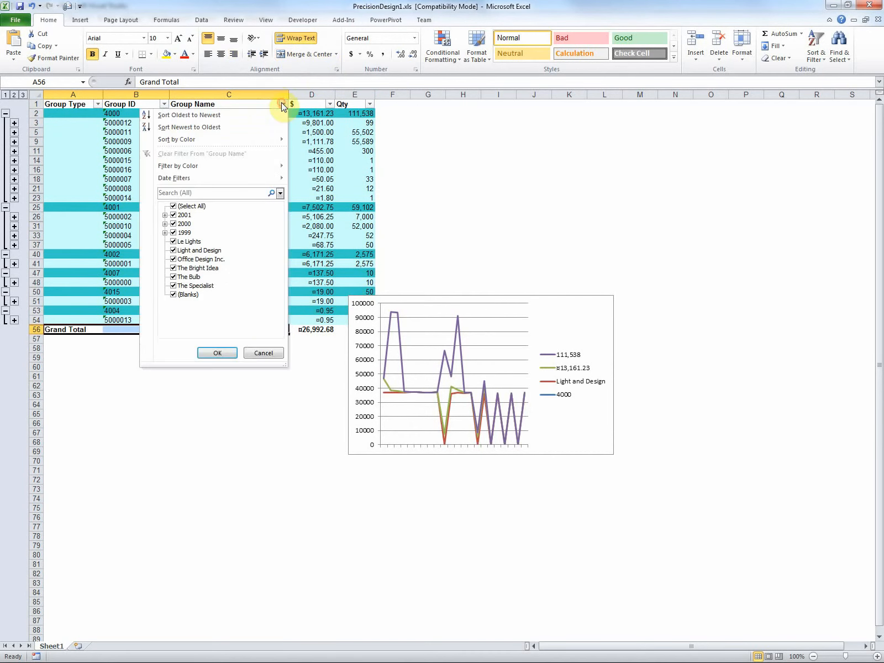
pyautogui.click(225, 116)
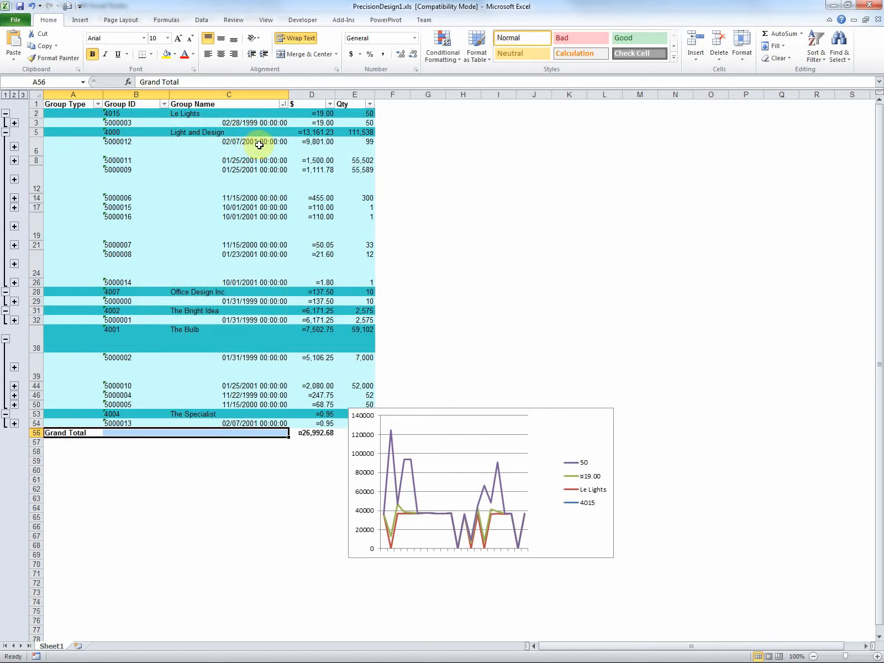
pyautogui.moveTo(261, 142); pyautogui.dragTo(256, 279)
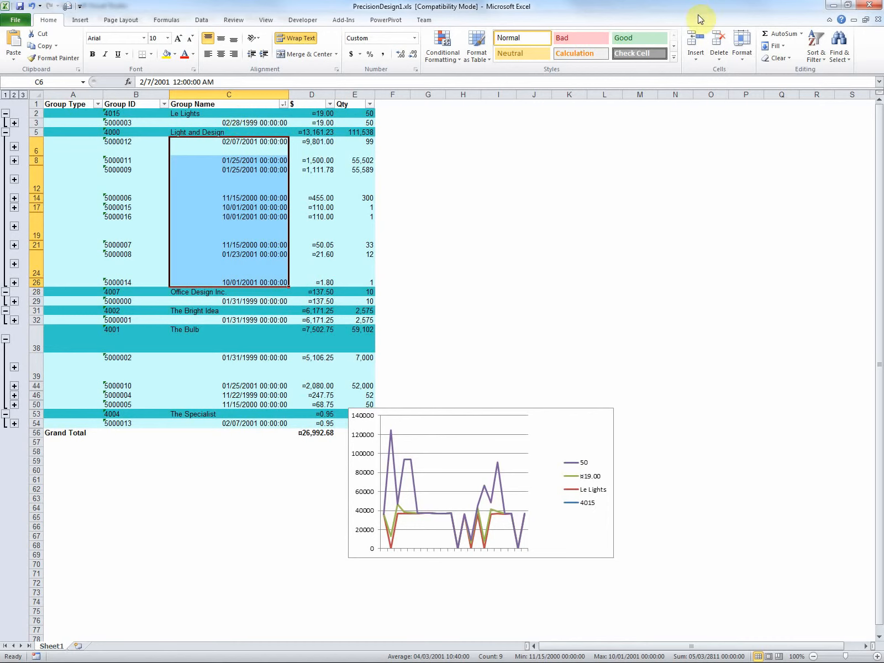
# Step: Switch to Visual Studio and show the parameters of the PrecisionDesign1 report preview
pyautogui.click(833, 5)
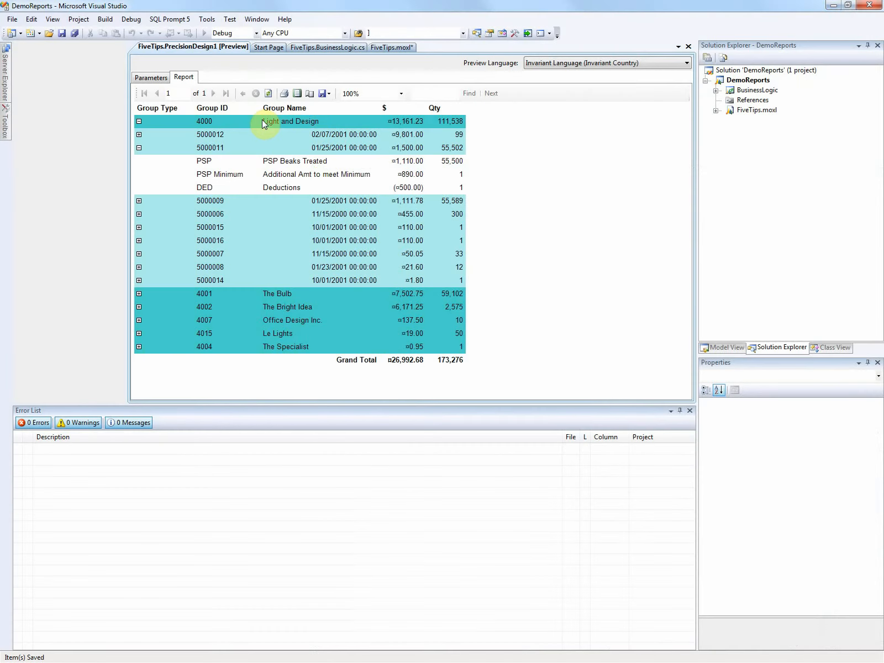
pyautogui.click(151, 178)
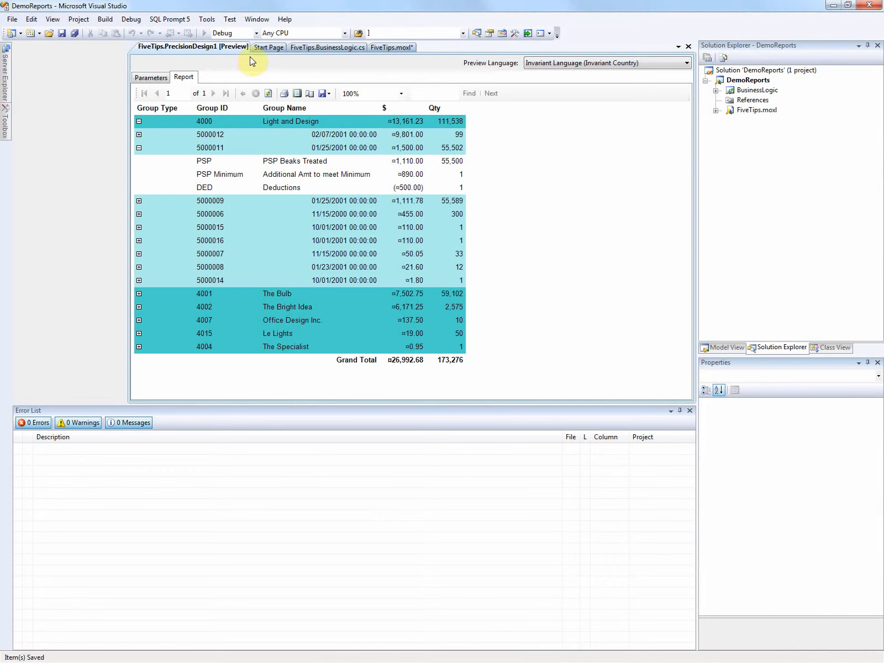
pyautogui.click(160, 77)
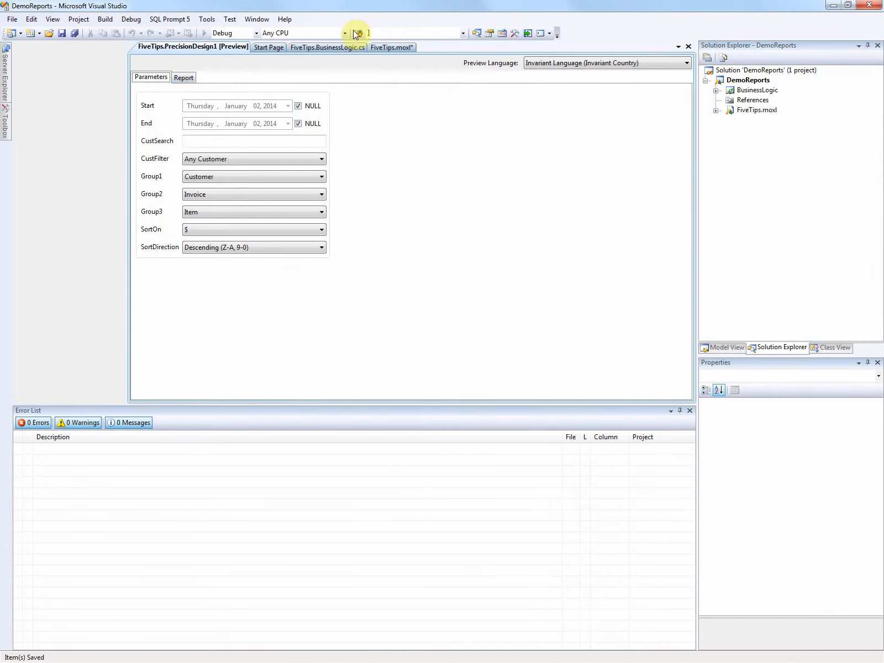
# Step: Preview PrecisionDesign1 from the design tree of FiveTips.moxl
pyautogui.click(343, 47)
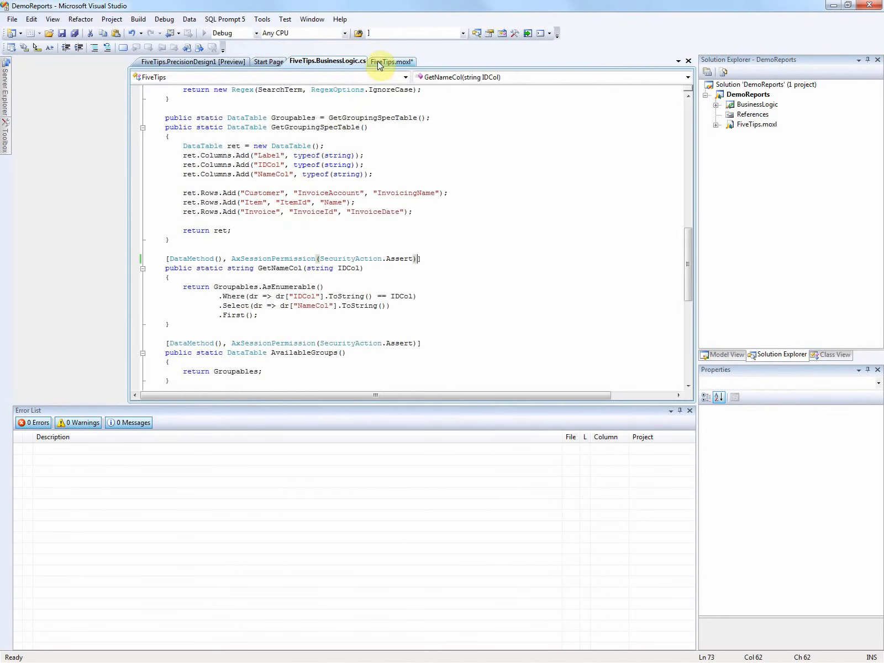
pyautogui.click(386, 62)
pyautogui.rightClick(199, 303)
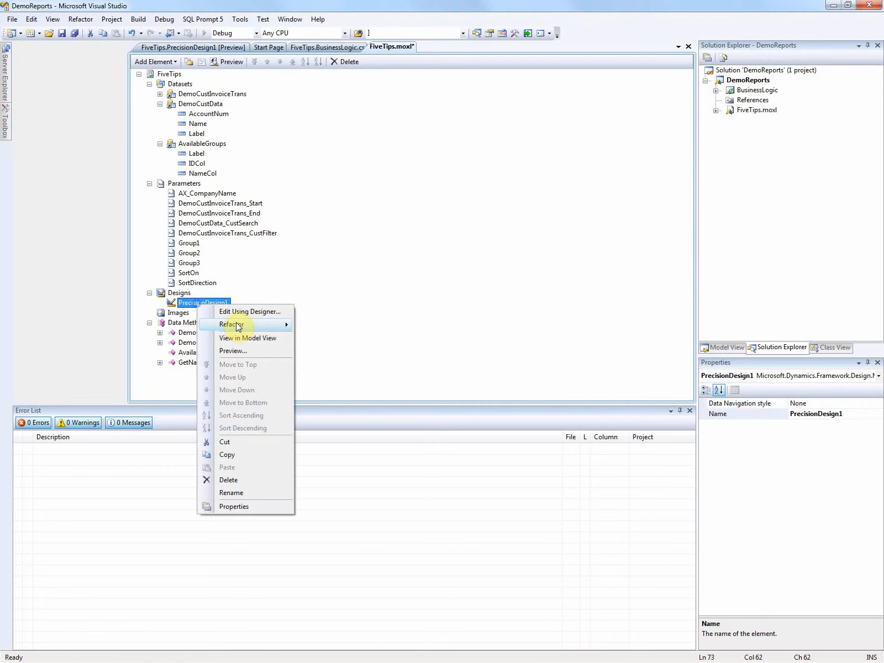
pyautogui.moveTo(239, 327)
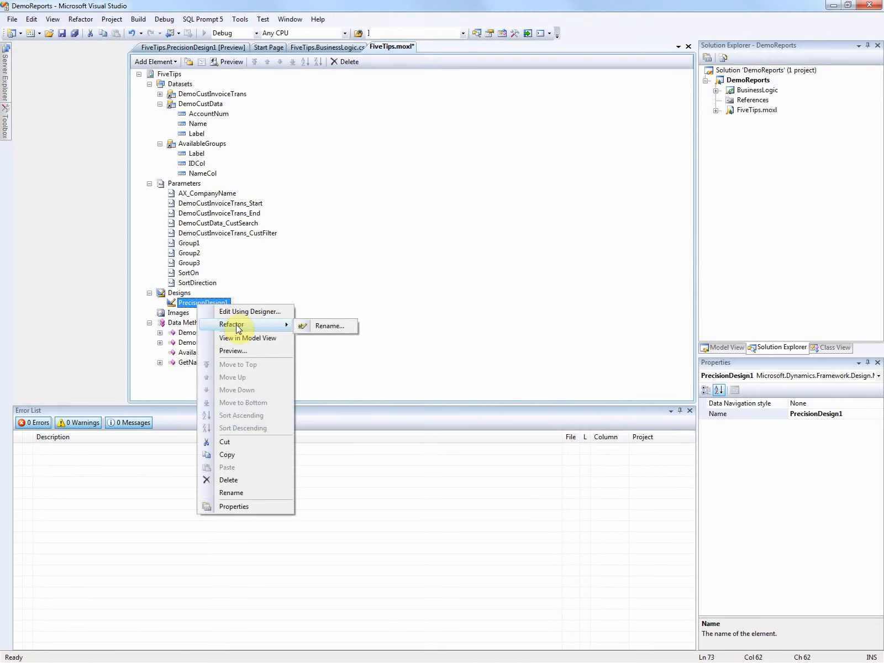
pyautogui.click(241, 351)
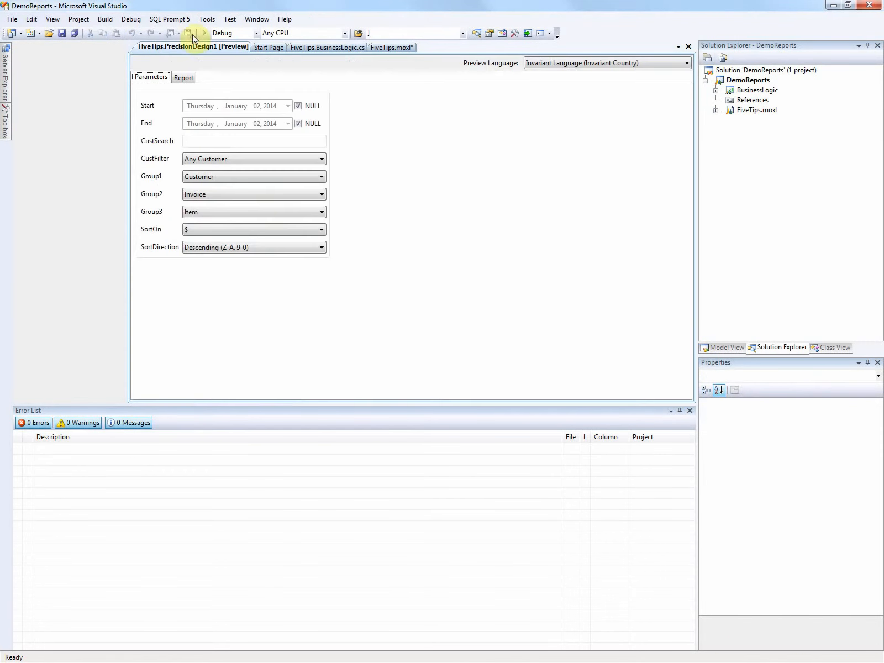
# Step: Open PrecisionDesign1 of FiveTips.moxl for editing in the report designer
pyautogui.click(301, 47)
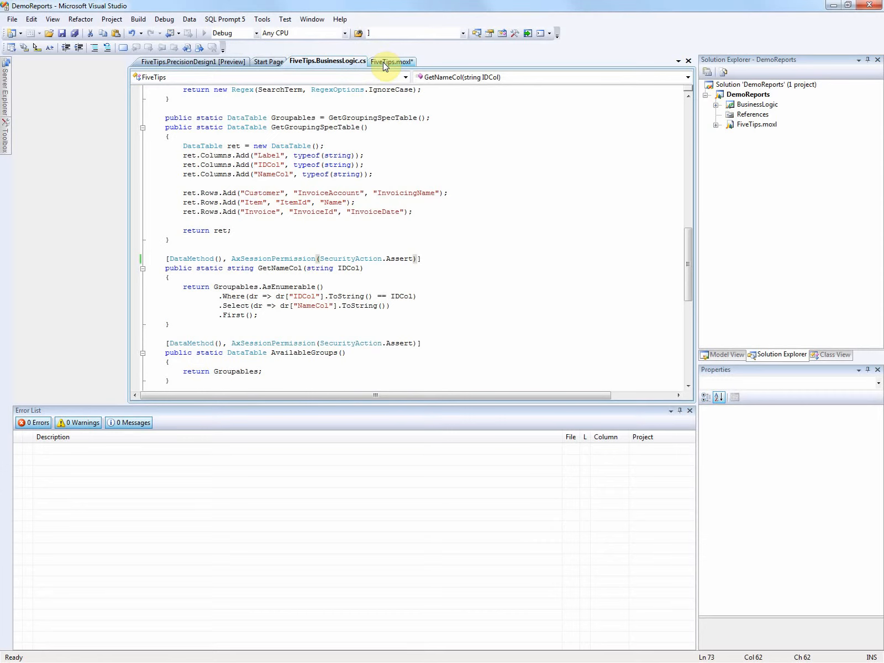
pyautogui.click(385, 63)
pyautogui.rightClick(199, 309)
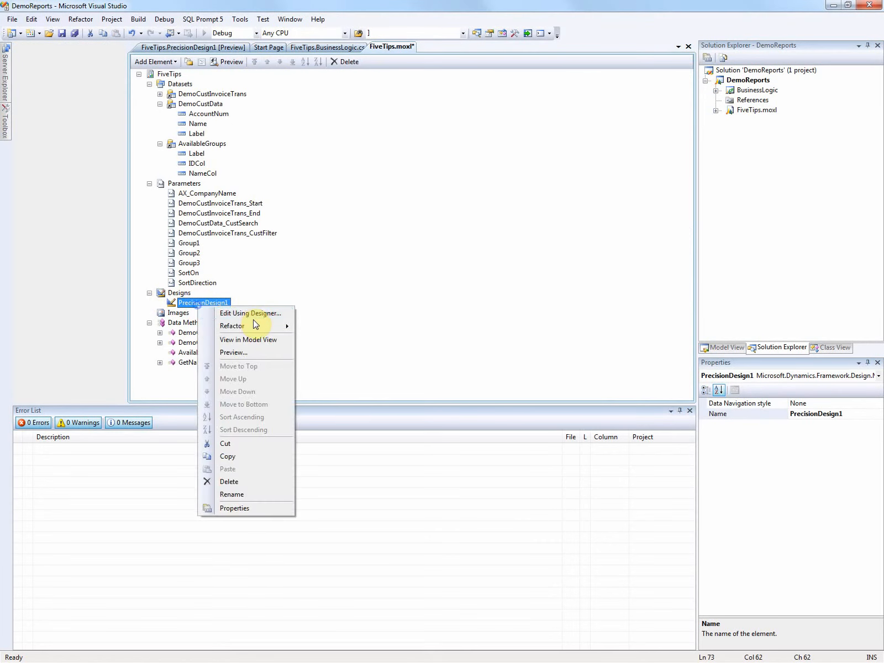
pyautogui.click(248, 312)
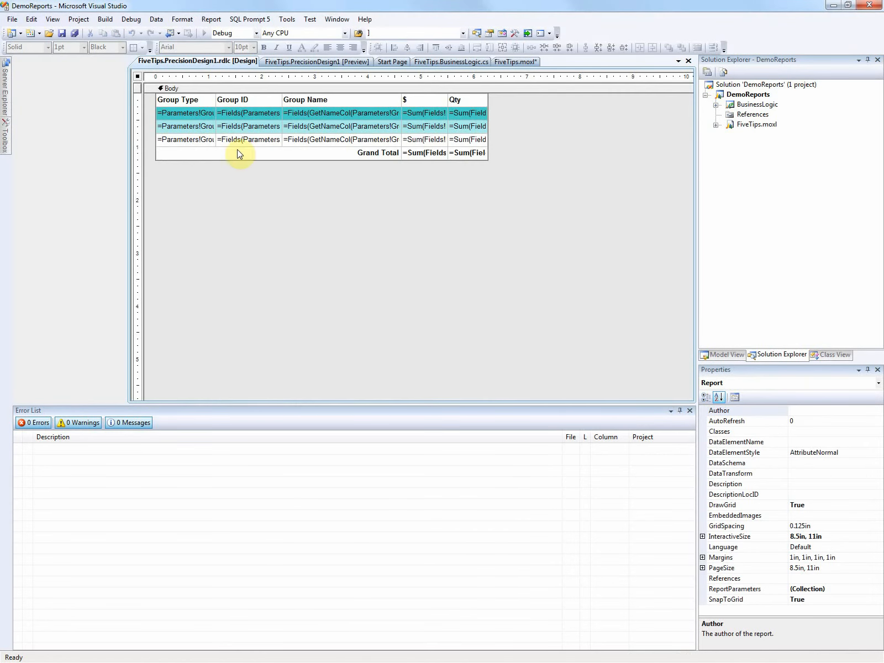
# Step: Examine the DataElementName, DataElementOutput and DataElementStyle properties of the Group Type textbox in the first group row
pyautogui.click(185, 115)
pyautogui.click(189, 117)
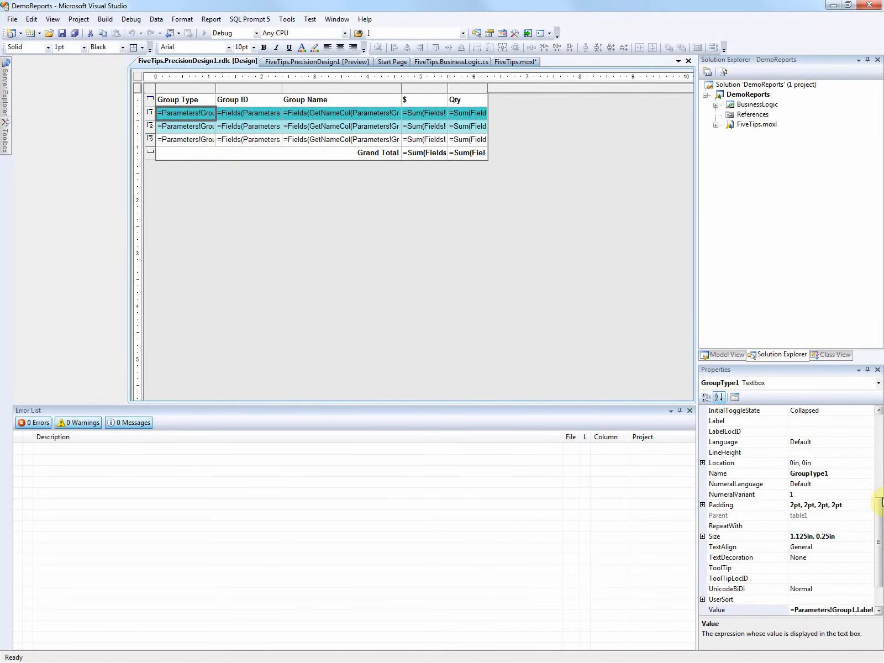
pyautogui.moveTo(878, 516); pyautogui.dragTo(879, 422)
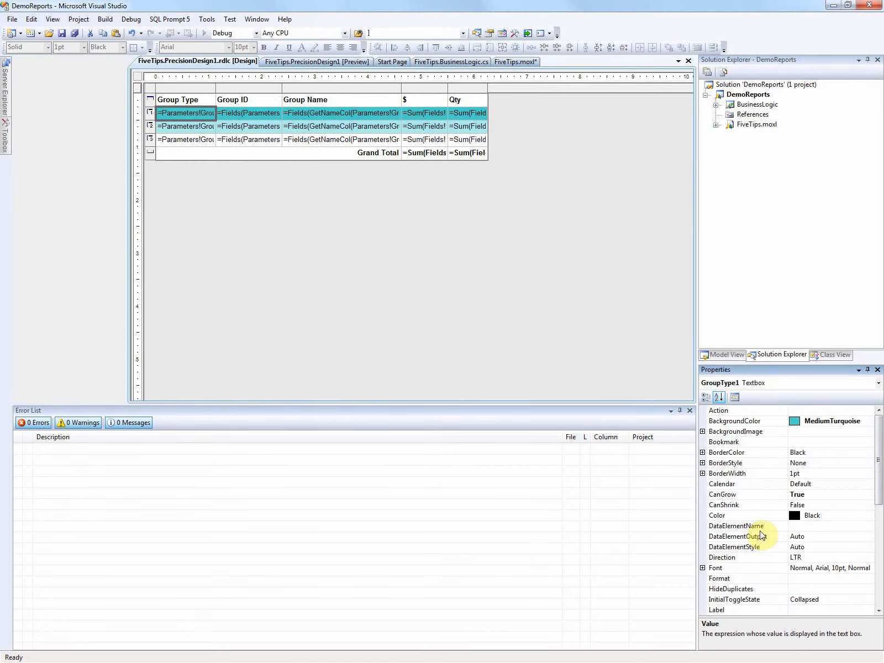
pyautogui.click(787, 525)
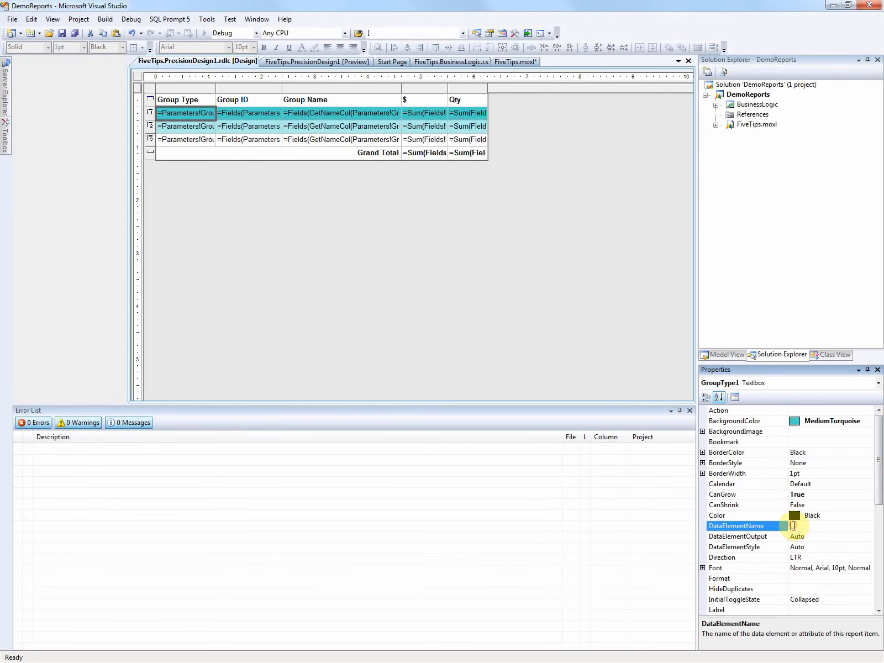
pyautogui.click(820, 536)
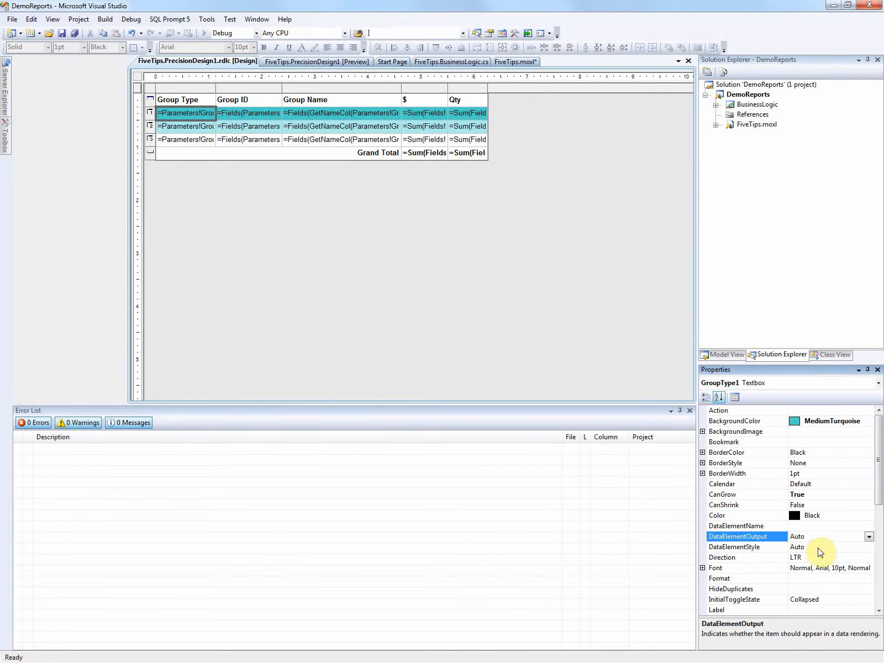
pyautogui.click(822, 548)
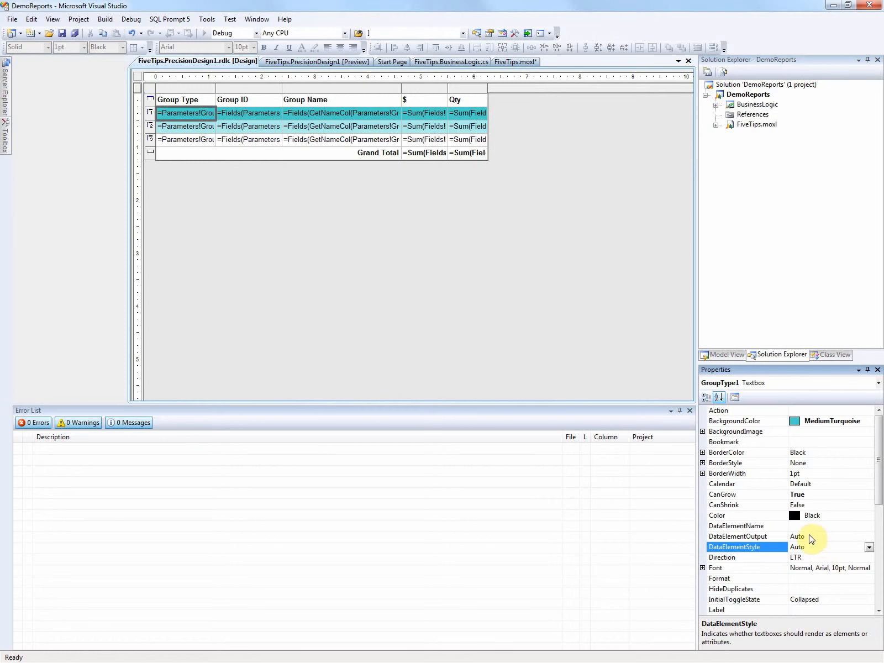
pyautogui.click(809, 536)
pyautogui.click(805, 526)
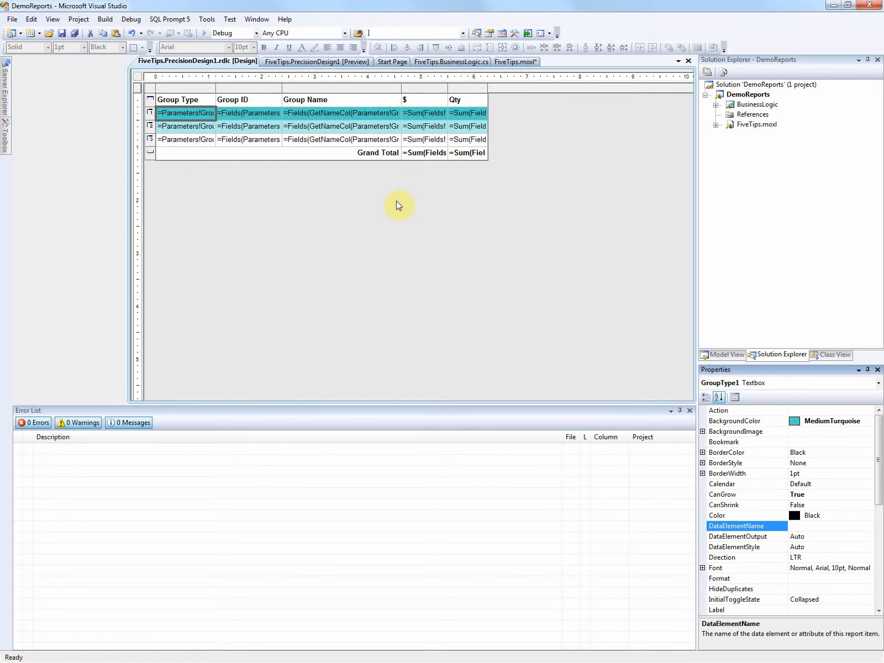
# Step: Examine the properties of the Group ID textbox in the first group row, including its value and data element settings
pyautogui.click(248, 113)
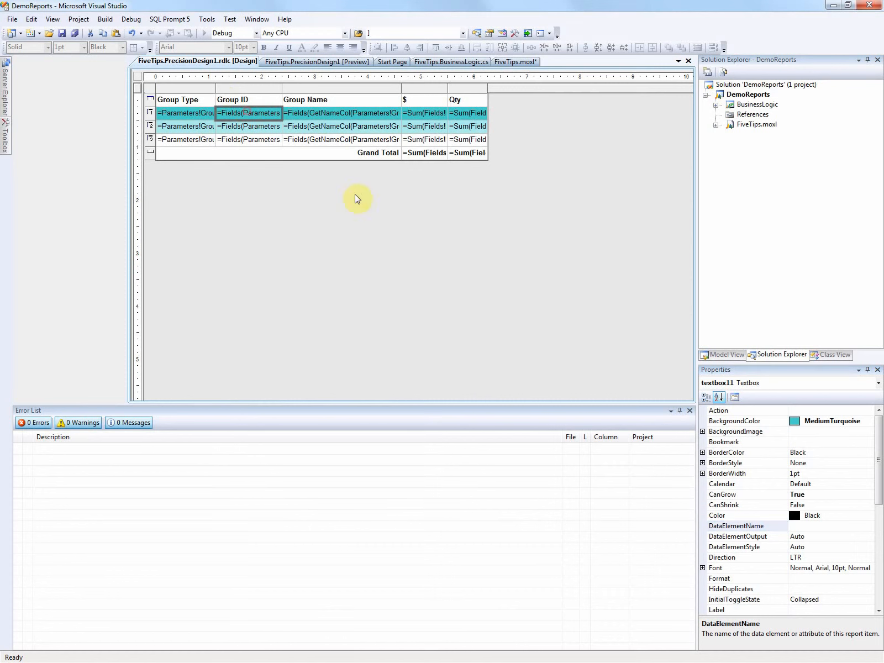
pyautogui.click(881, 478)
pyautogui.scroll(-7, 881, 496)
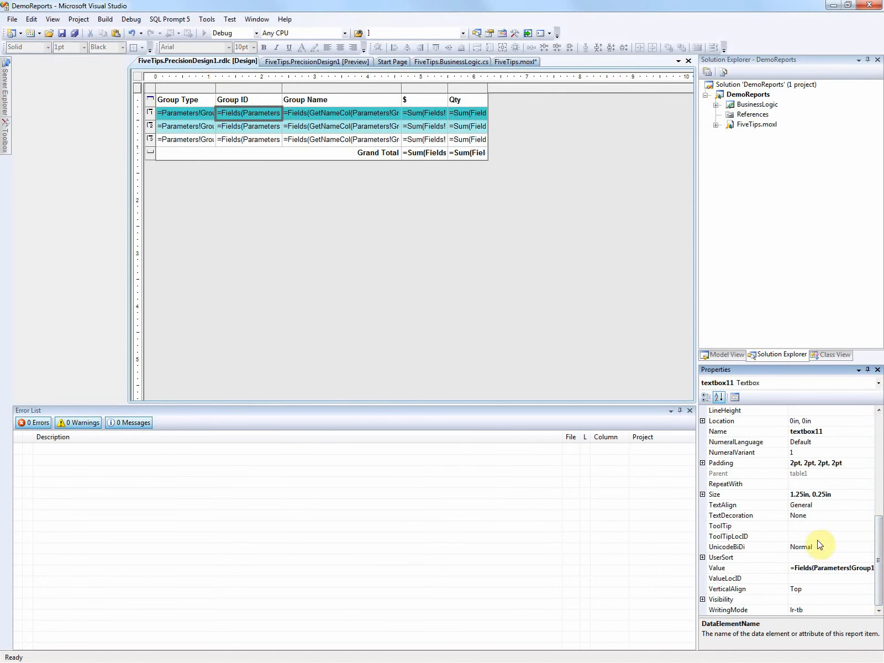
pyautogui.moveTo(877, 556); pyautogui.dragTo(879, 445)
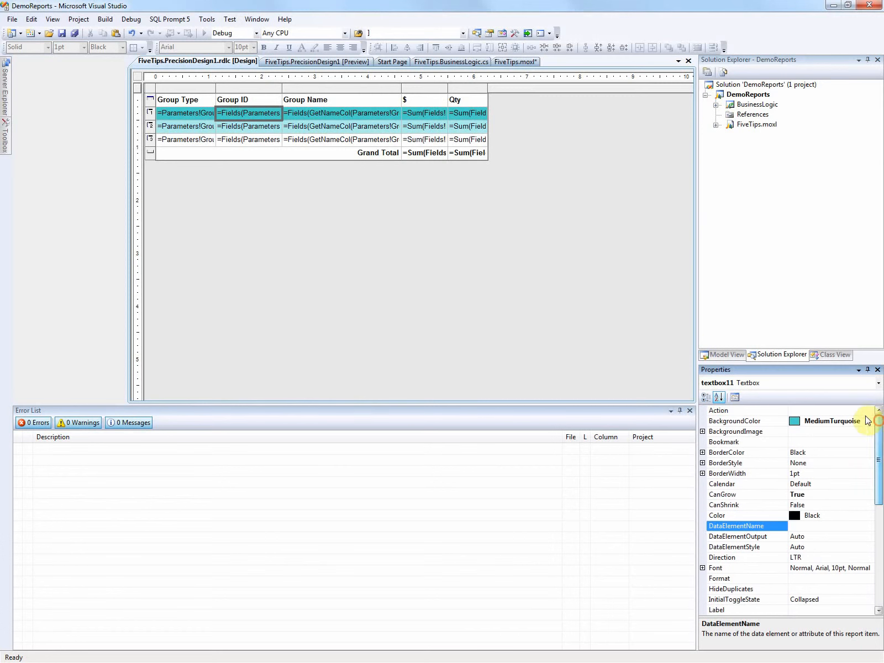
# Step: Select all textboxes of the existing table, from the header to the Grand Total row, and set their DataElementOutput to NoOutput
pyautogui.click(461, 153)
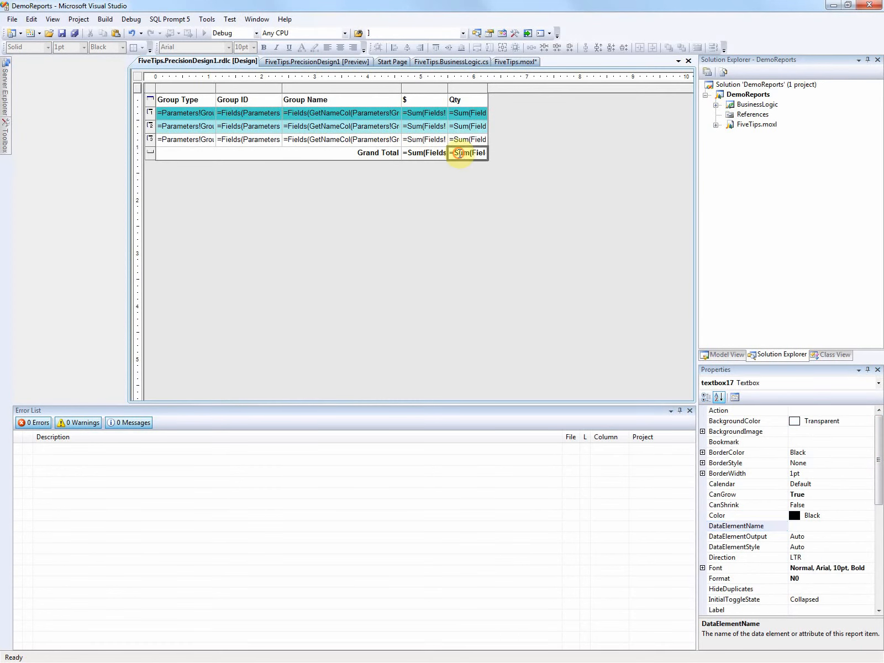
pyautogui.keyDown('shift'); pyautogui.click(189, 98); pyautogui.keyUp('shift')
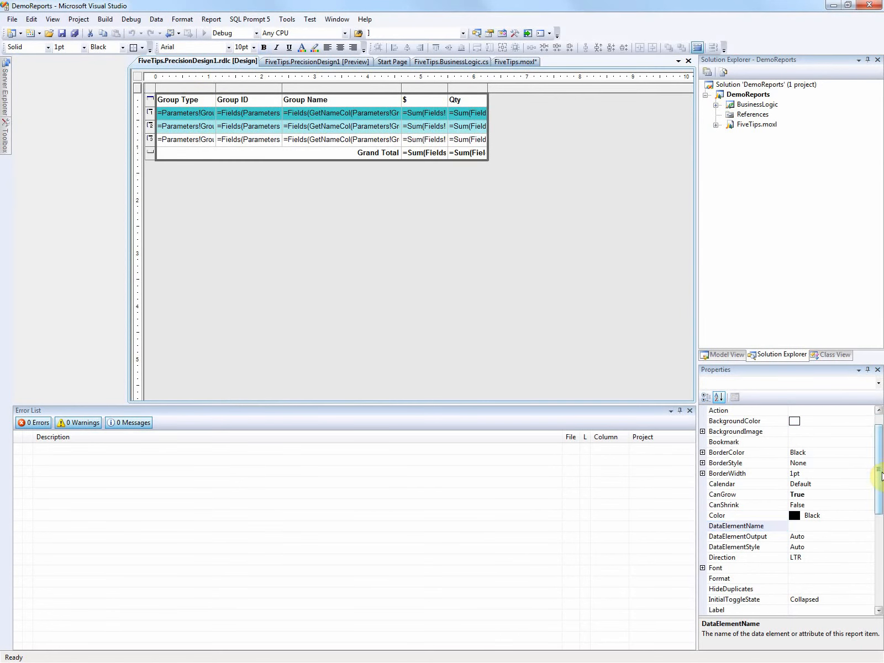
pyautogui.moveTo(878, 474); pyautogui.dragTo(878, 432)
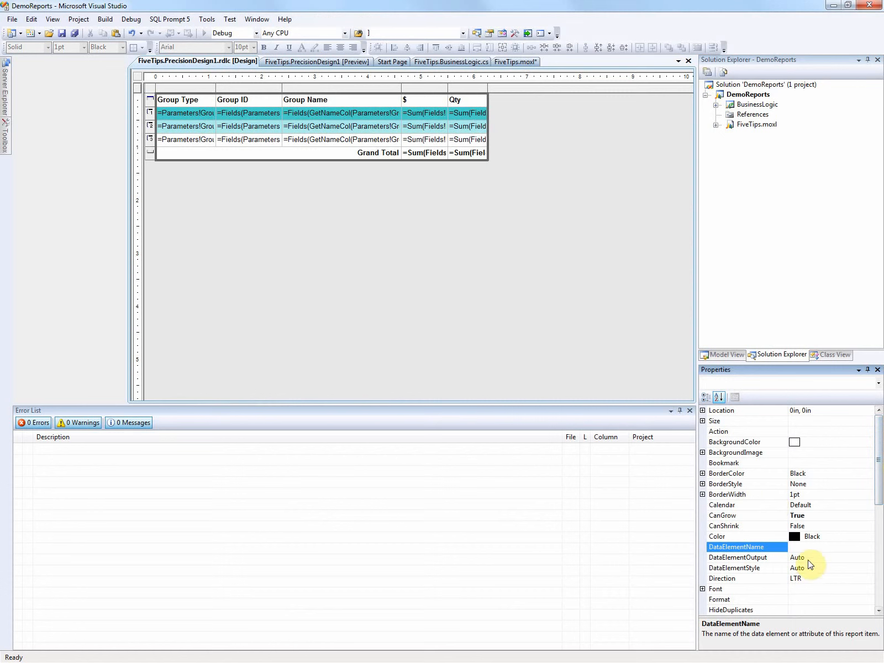
pyautogui.click(848, 557)
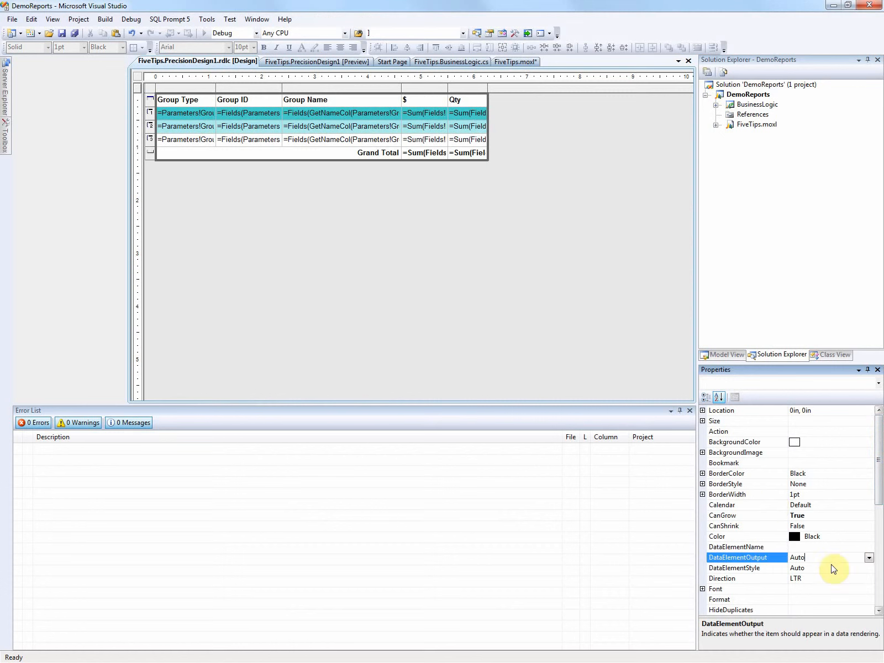
pyautogui.click(181, 99)
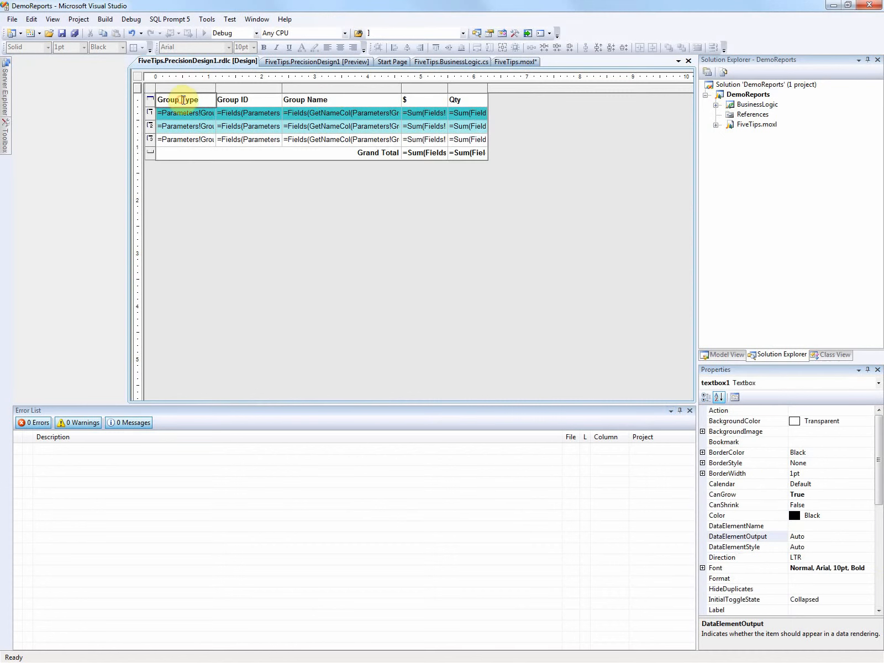
pyautogui.click(469, 159)
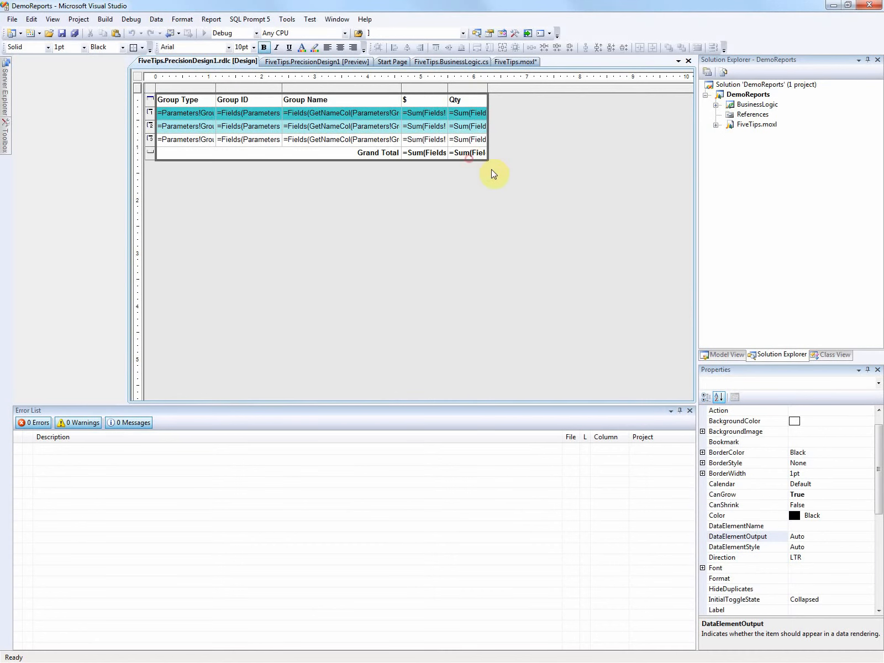
pyautogui.click(831, 535)
pyautogui.click(868, 535)
pyautogui.click(805, 567)
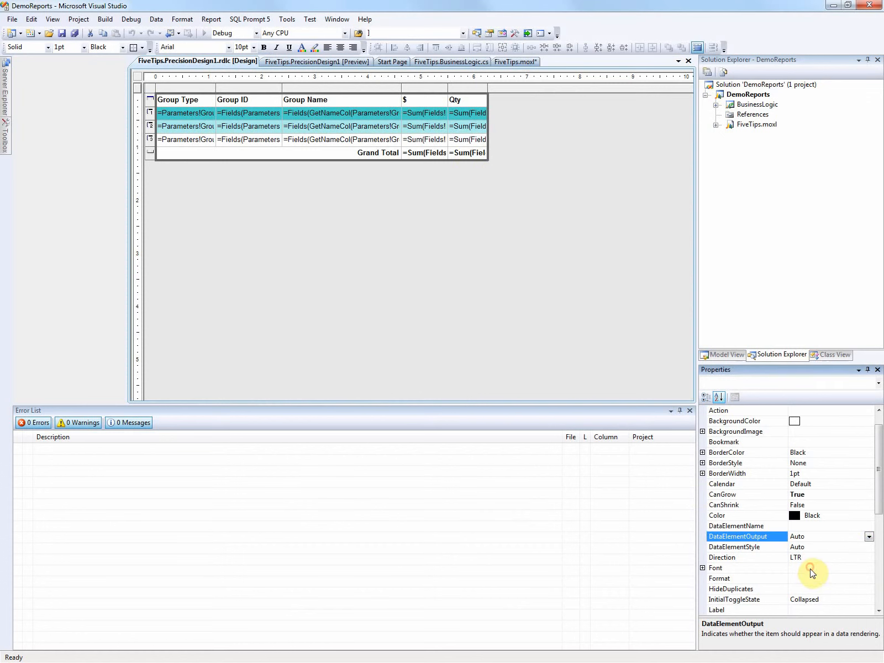
# Step: Extend the report body's height to 1.625 in and draw a new table across the free space below the Grand Total row
pyautogui.click(437, 165)
pyautogui.moveTo(437, 164); pyautogui.dragTo(437, 186)
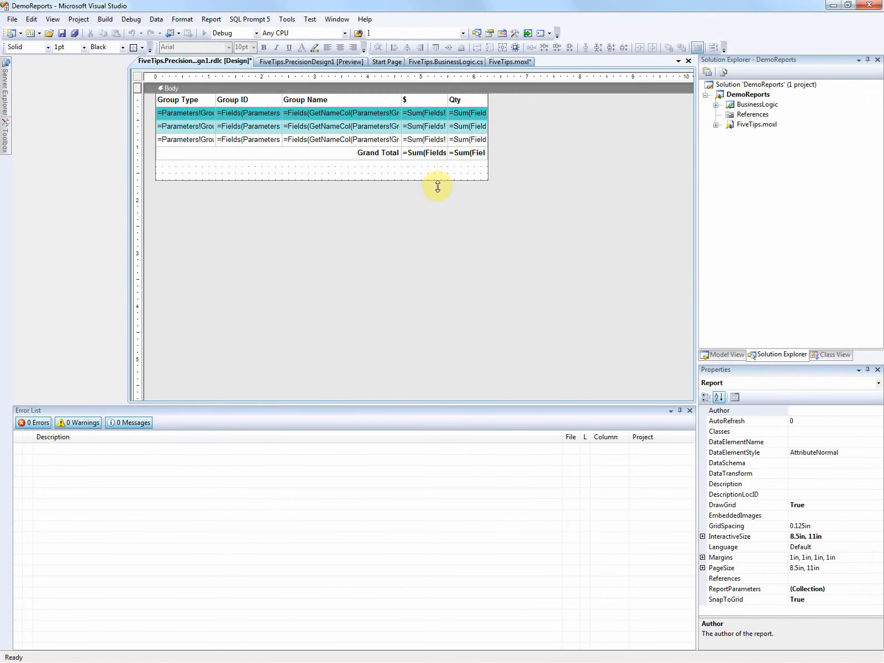
pyautogui.rightClick(170, 164)
pyautogui.click(5, 140)
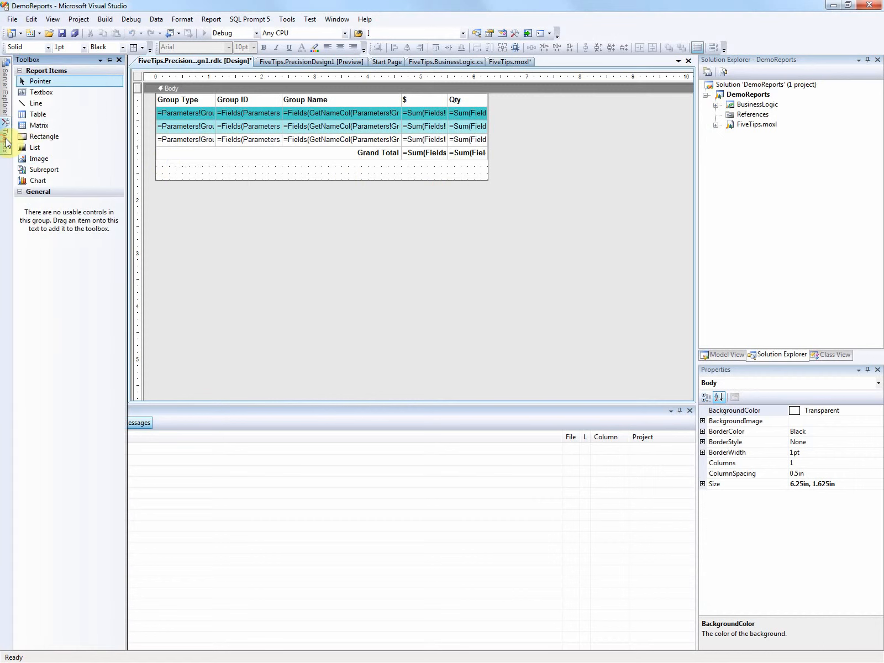
pyautogui.click(36, 115)
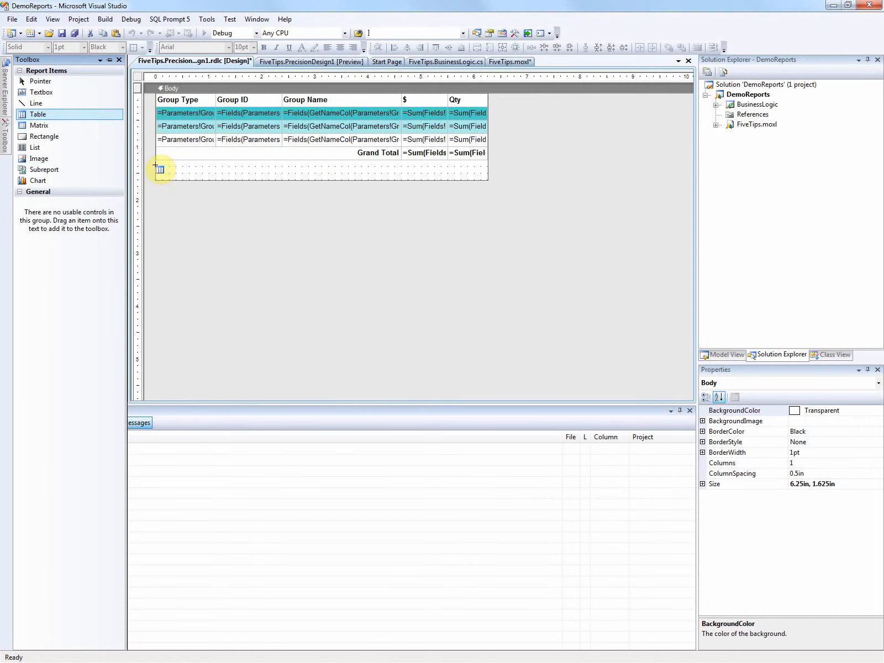
pyautogui.moveTo(155, 165); pyautogui.dragTo(484, 178)
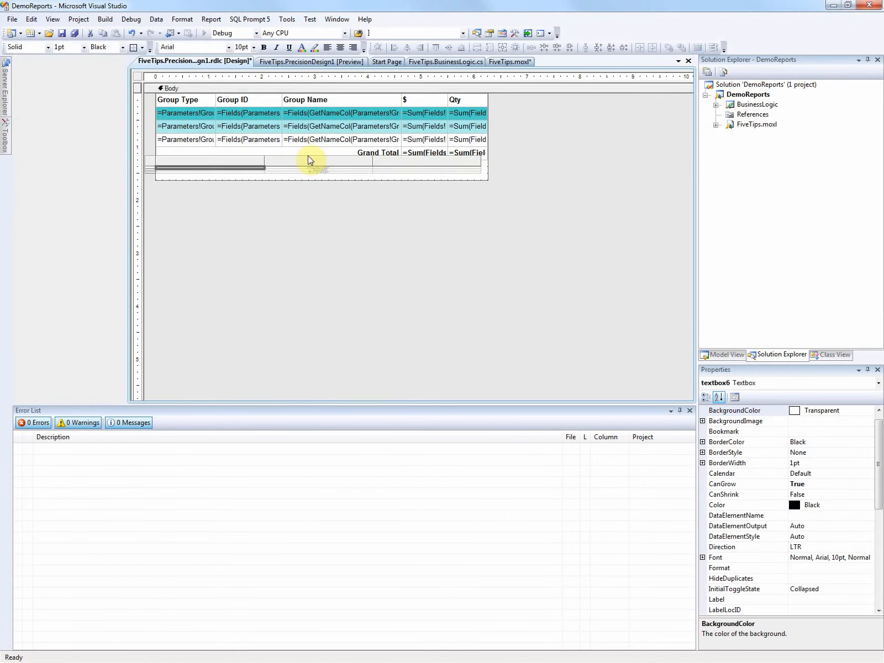
# Step: Delete the new table's header and footer rows and increase its detail row height to about 0.25 in
pyautogui.moveTo(151, 171); pyautogui.dragTo(153, 169)
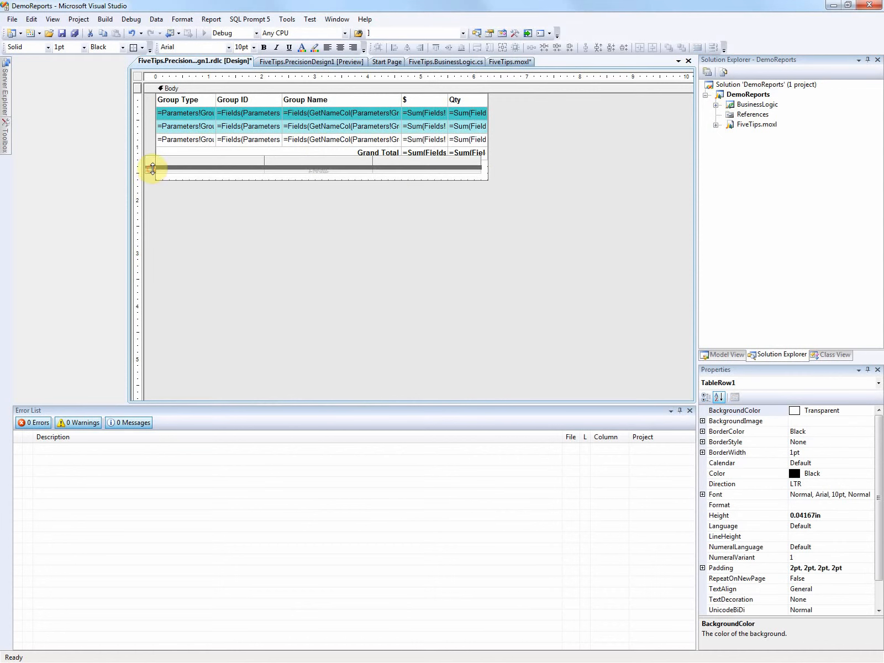
pyautogui.click(154, 177)
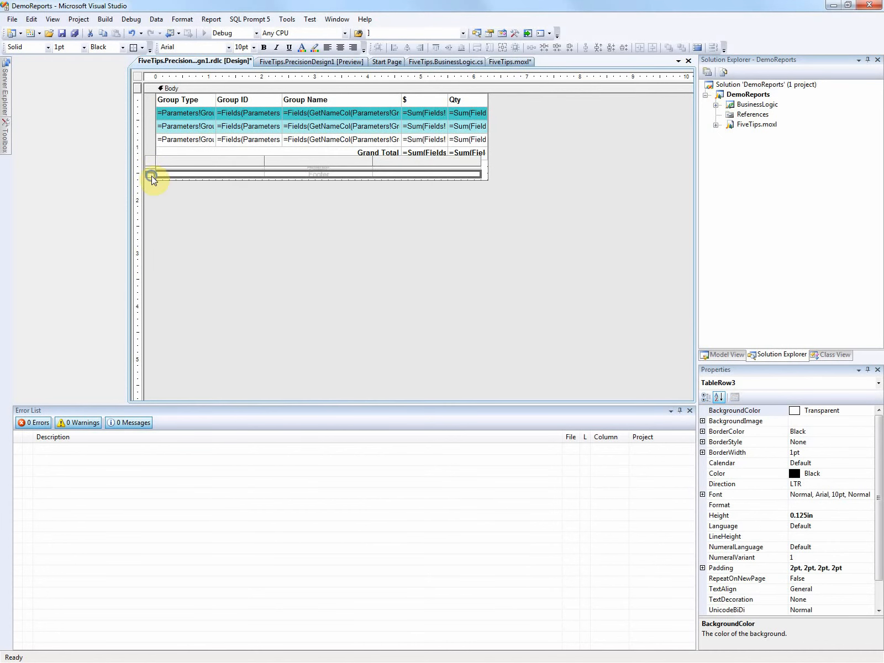
pyautogui.rightClick(152, 176)
pyautogui.click(180, 209)
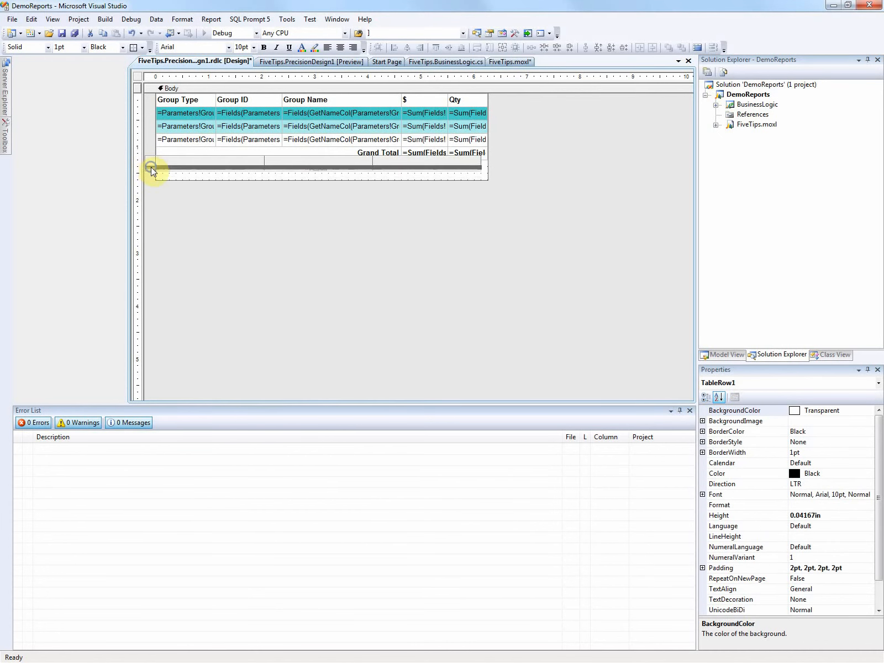
pyautogui.rightClick(152, 170)
pyautogui.click(179, 200)
pyautogui.moveTo(150, 167); pyautogui.dragTo(157, 176)
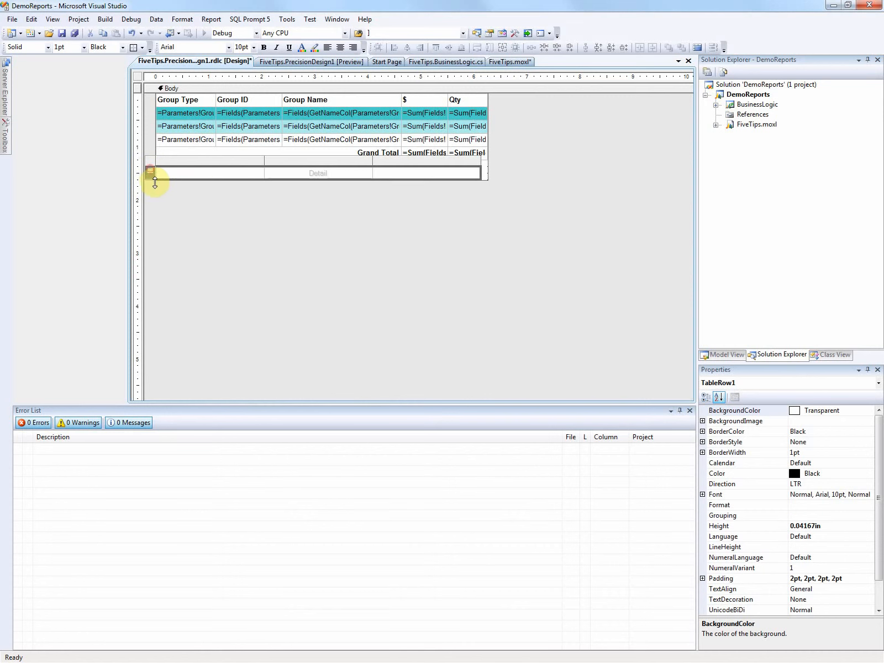
# Step: Narrow the new table's first two columns to about 0.875 in each and make the third column narrower still
pyautogui.click(208, 178)
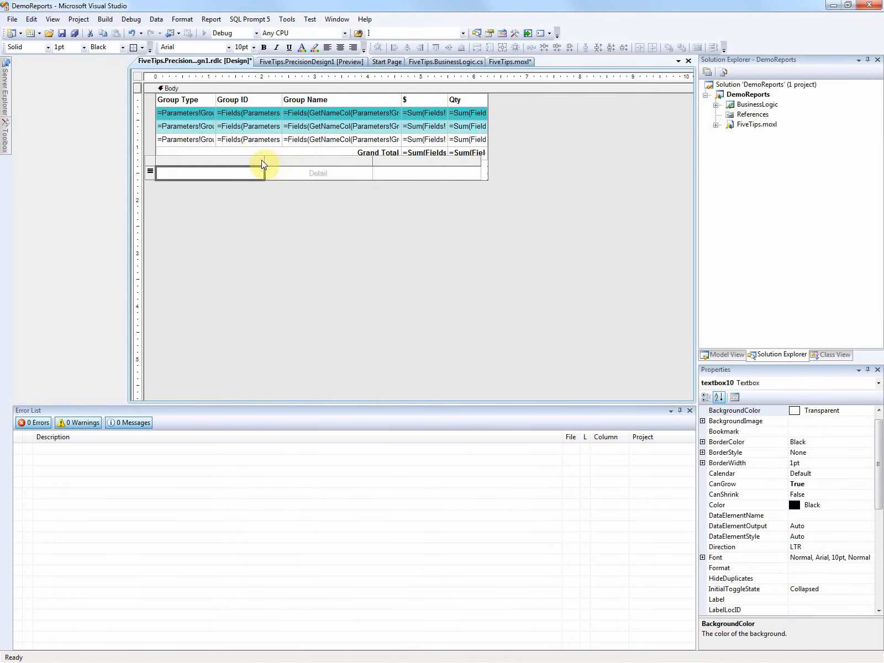
pyautogui.moveTo(261, 159); pyautogui.dragTo(205, 162)
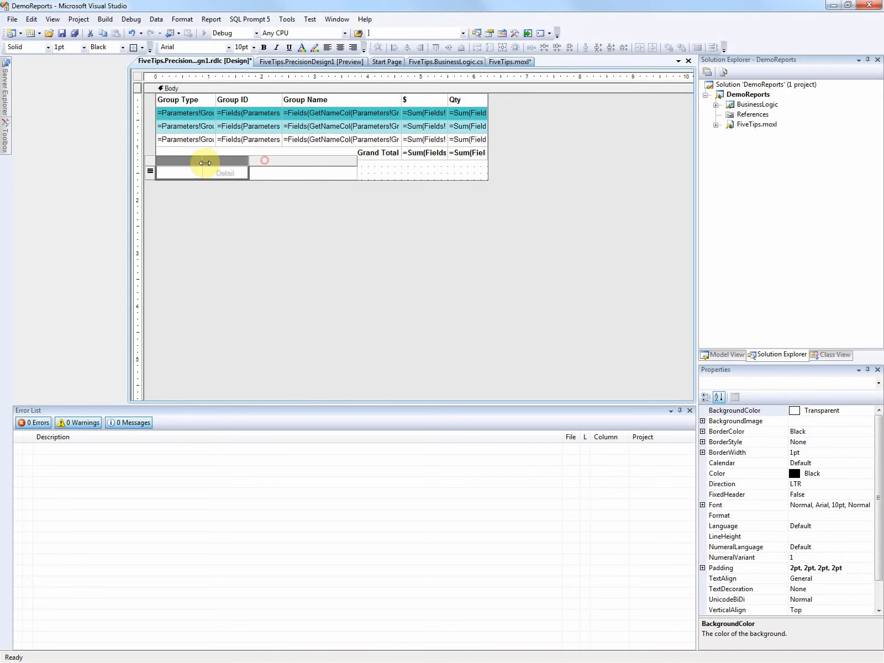
pyautogui.click(321, 160)
pyautogui.moveTo(360, 167); pyautogui.dragTo(281, 165)
# Step: Insert five more columns to the right of the new table's third column
pyautogui.rightClick(272, 164)
pyautogui.click(318, 181)
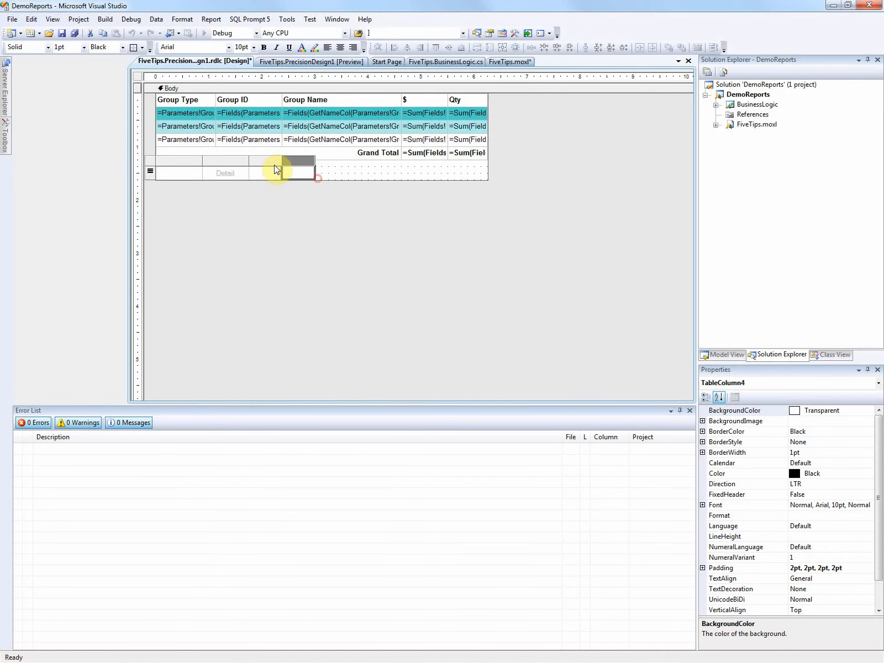
pyautogui.rightClick(277, 163)
pyautogui.click(312, 183)
pyautogui.rightClick(269, 162)
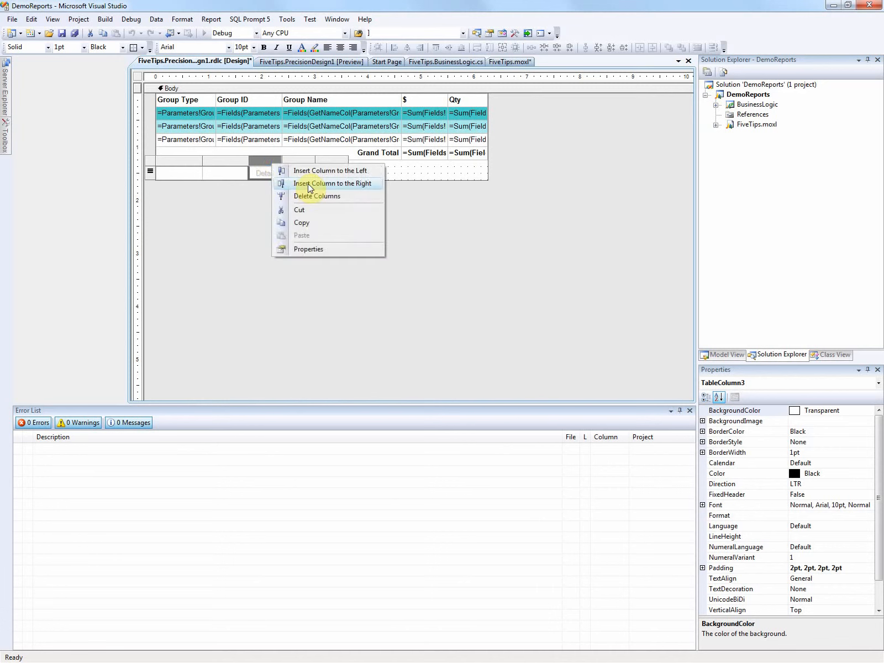
pyautogui.click(307, 184)
pyautogui.rightClick(270, 163)
pyautogui.click(309, 181)
pyautogui.rightClick(275, 163)
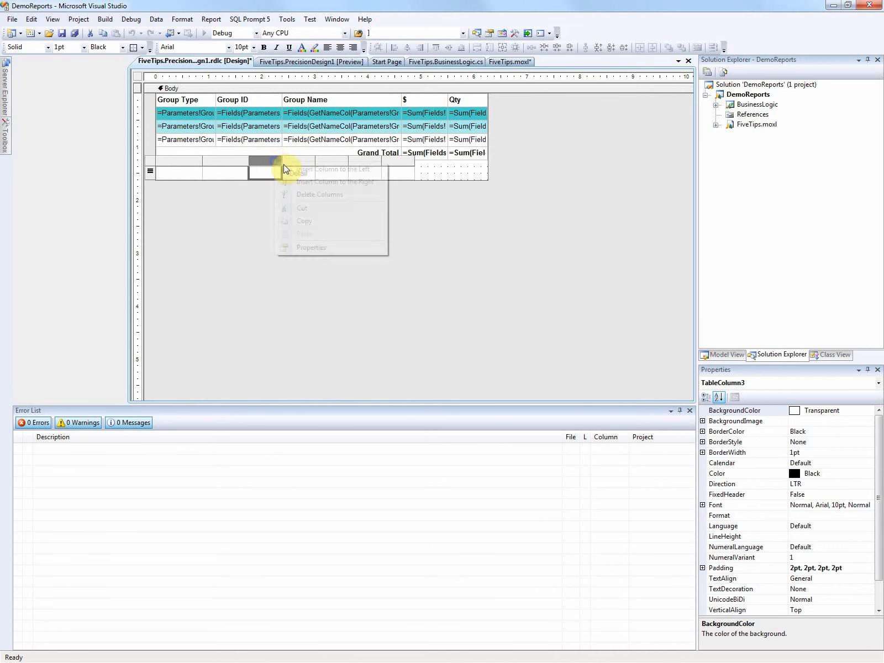
pyautogui.click(304, 181)
# Step: Set the new table's DataSetName to DemoCustInvoiceTrans
pyautogui.click(152, 162)
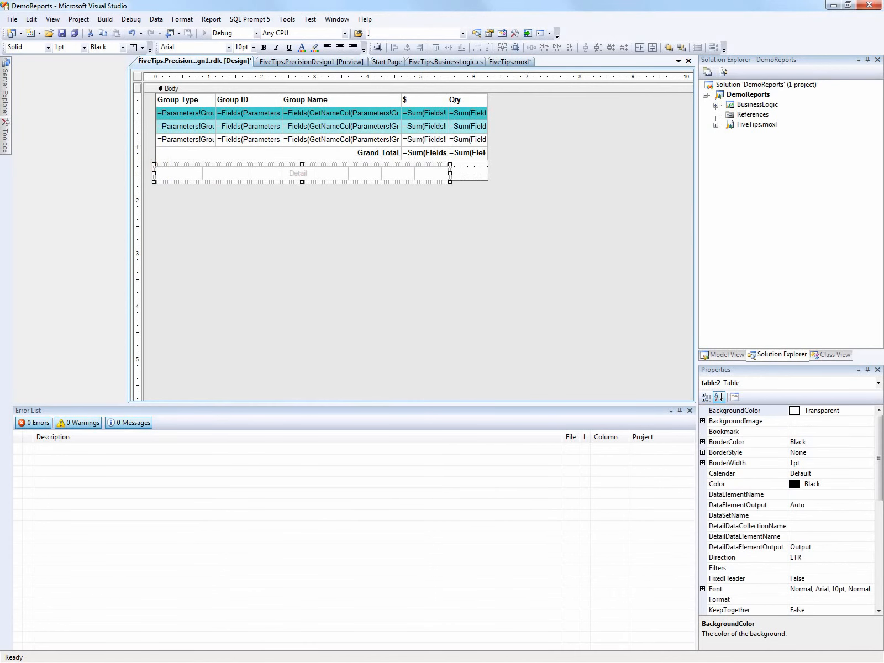
pyautogui.click(871, 516)
pyautogui.click(871, 516)
pyautogui.click(823, 538)
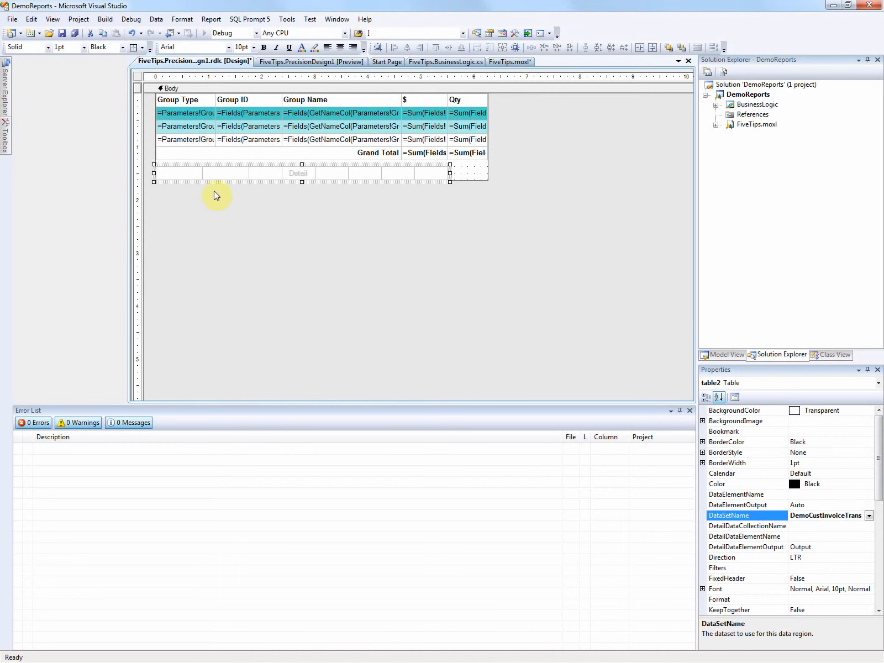
# Step: Set the expression of the new table's first detail cell to the InvoiceAccount field of DemoCustInvoiceTrans
pyautogui.click(191, 171)
pyautogui.rightClick(191, 172)
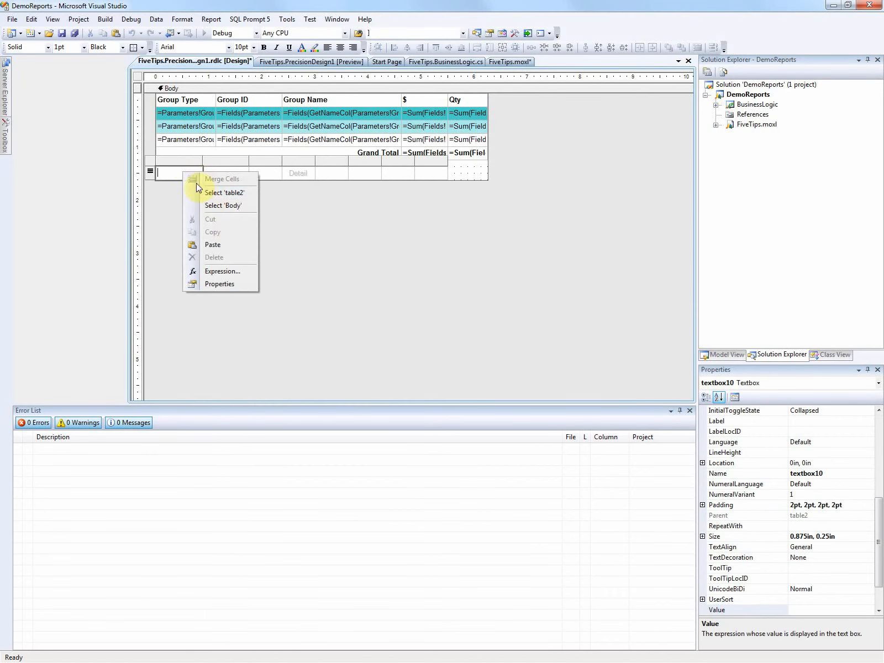
pyautogui.click(193, 193)
pyautogui.rightClick(173, 173)
pyautogui.click(226, 275)
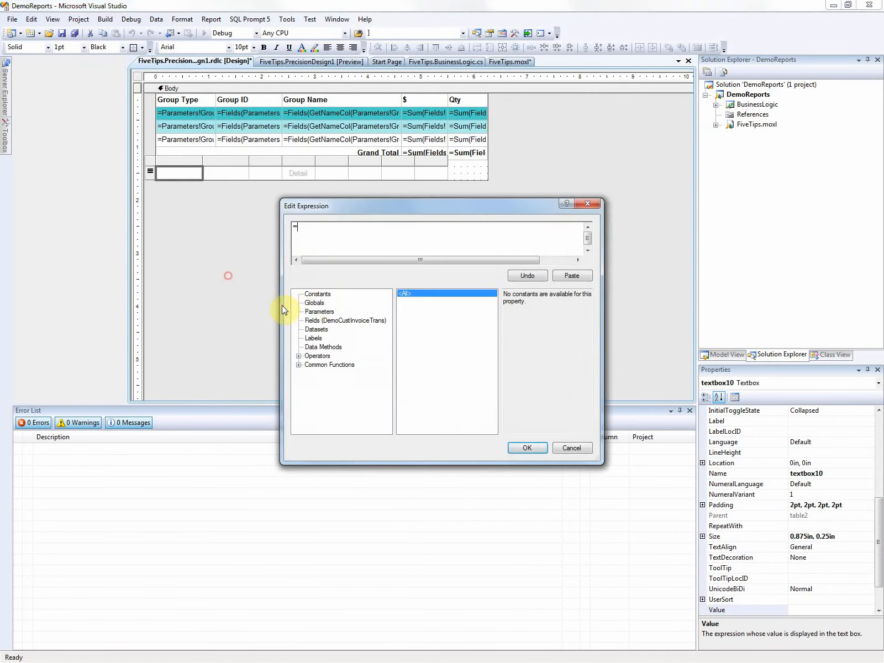
pyautogui.click(324, 320)
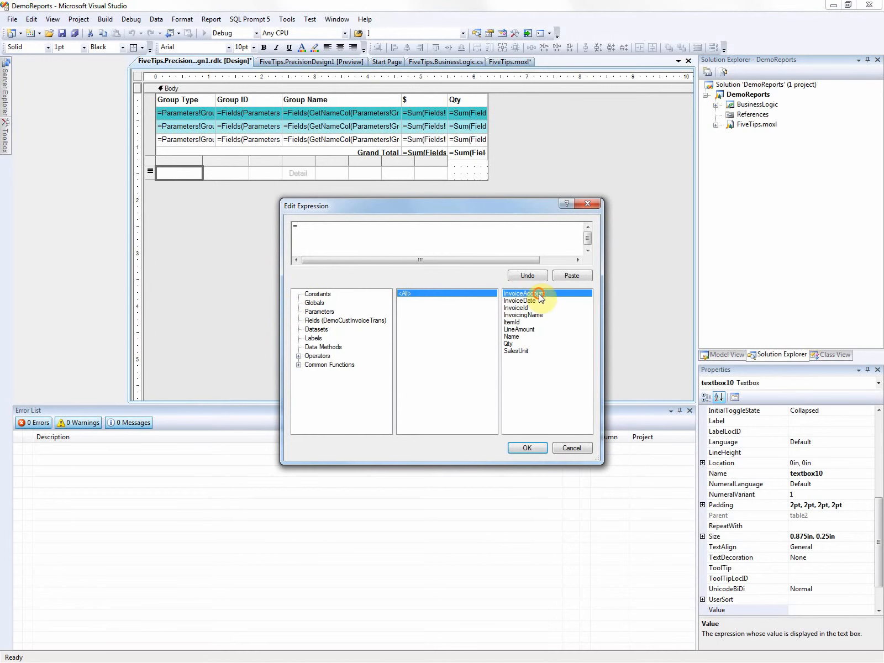
pyautogui.doubleClick(539, 293)
pyautogui.click(539, 452)
pyautogui.rightClick(223, 177)
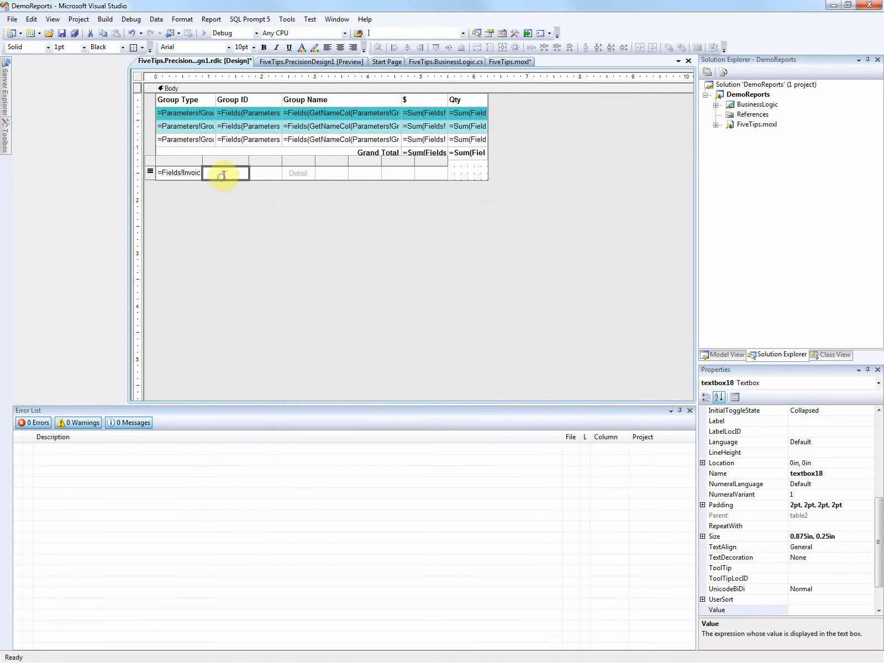
# Step: Select all the textboxes in the new table's detail row and set their DataElementOutput to Output
pyautogui.click(181, 175)
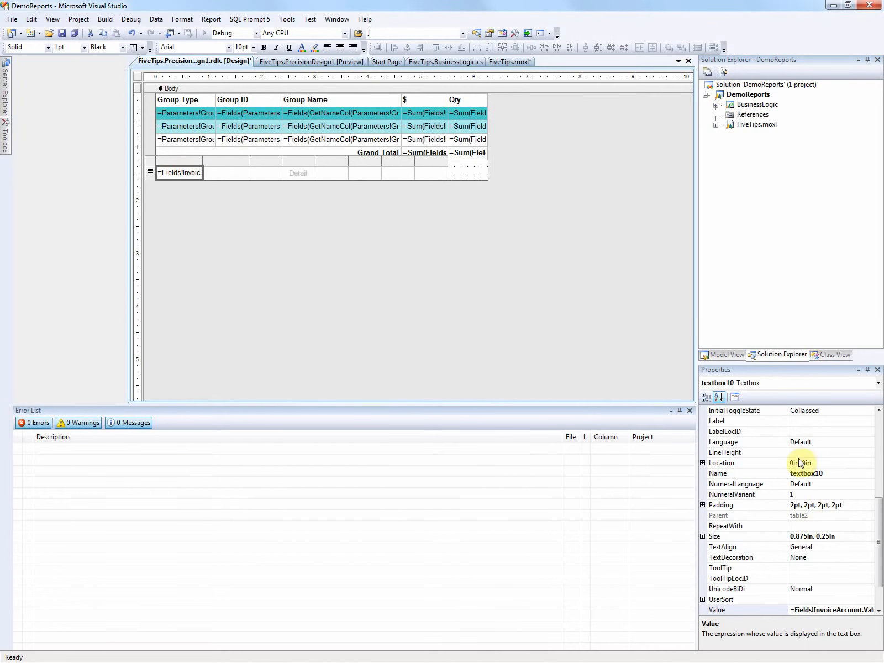
pyautogui.keyDown('shift'); pyautogui.click(441, 174); pyautogui.keyUp('shift')
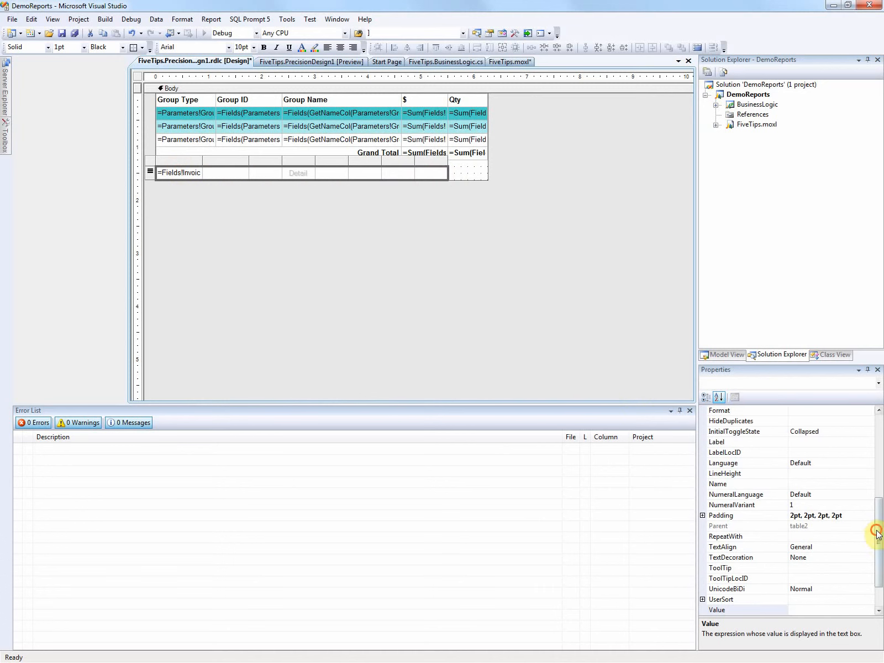
pyautogui.moveTo(877, 532); pyautogui.dragTo(825, 457)
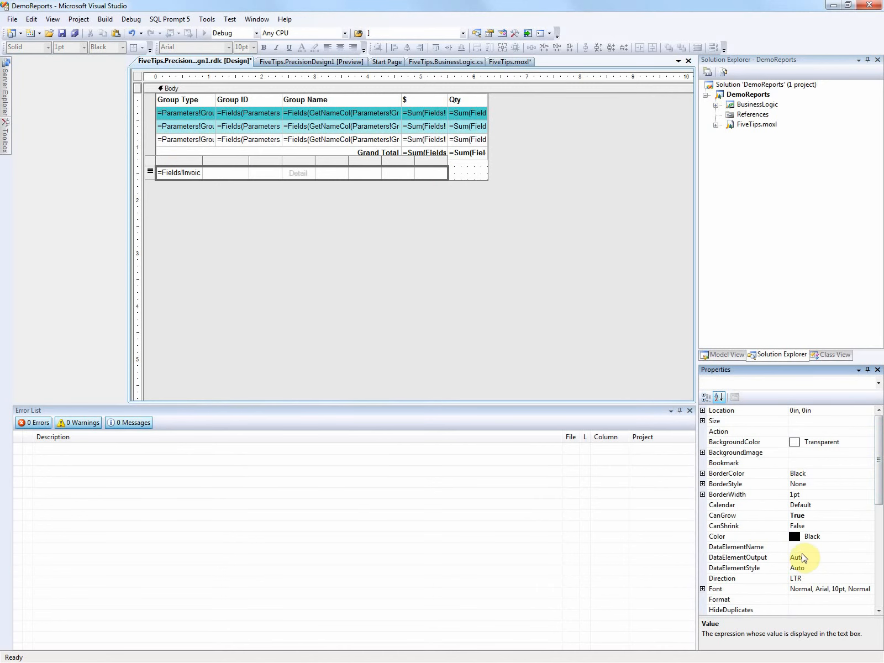
pyautogui.click(820, 558)
pyautogui.click(867, 559)
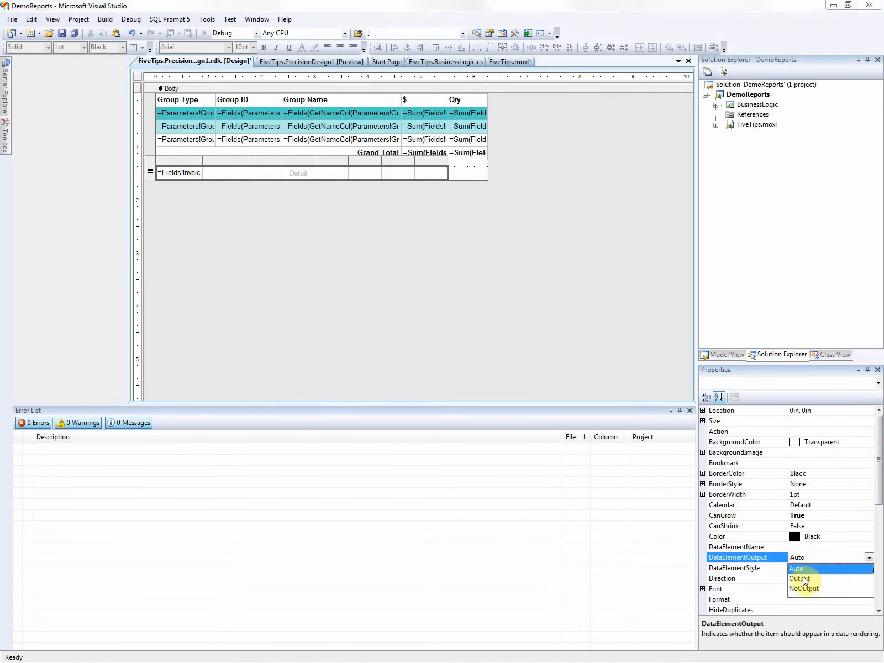
pyautogui.click(801, 578)
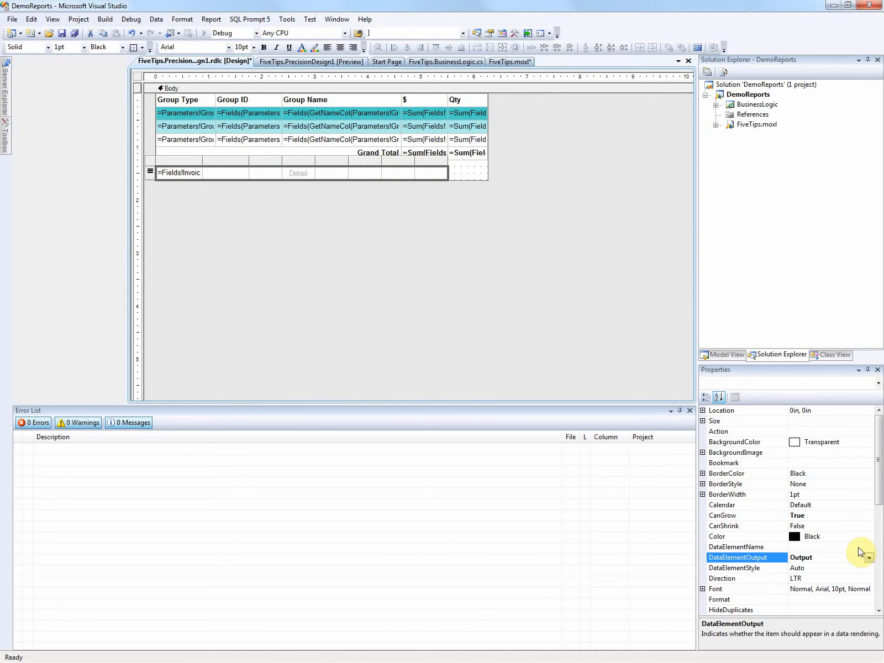
# Step: Examine the DataElementName and DataElementOutput properties of the first two textboxes in the new table's detail row
pyautogui.click(197, 207)
pyautogui.click(180, 173)
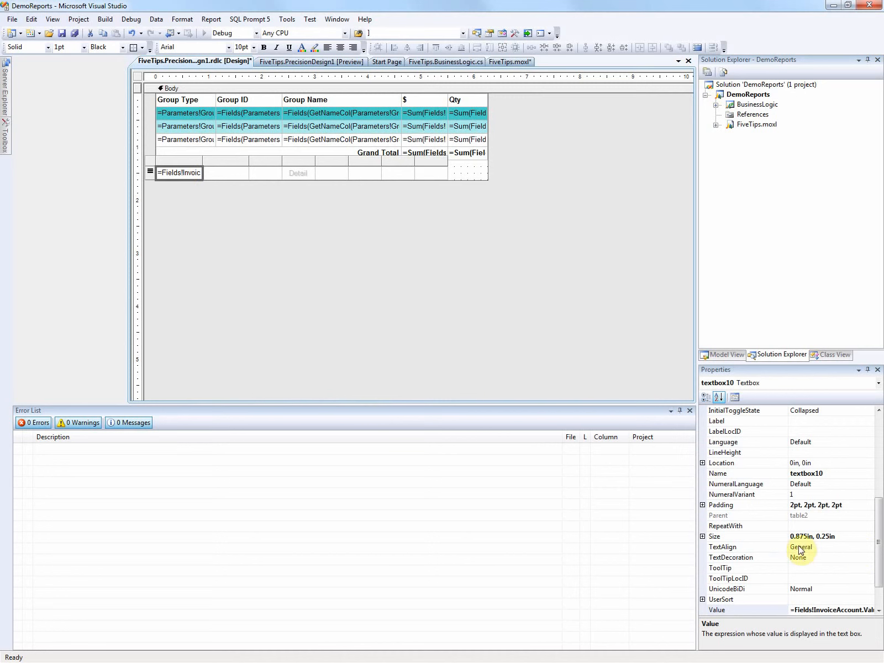
pyautogui.scroll(3, 874, 519)
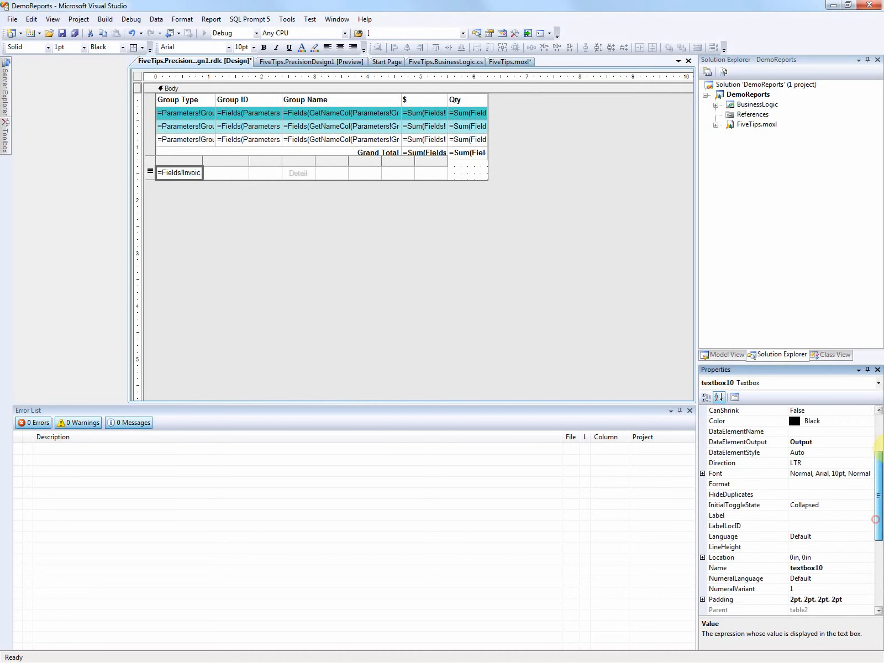
pyautogui.scroll(3, 875, 520)
pyautogui.click(801, 526)
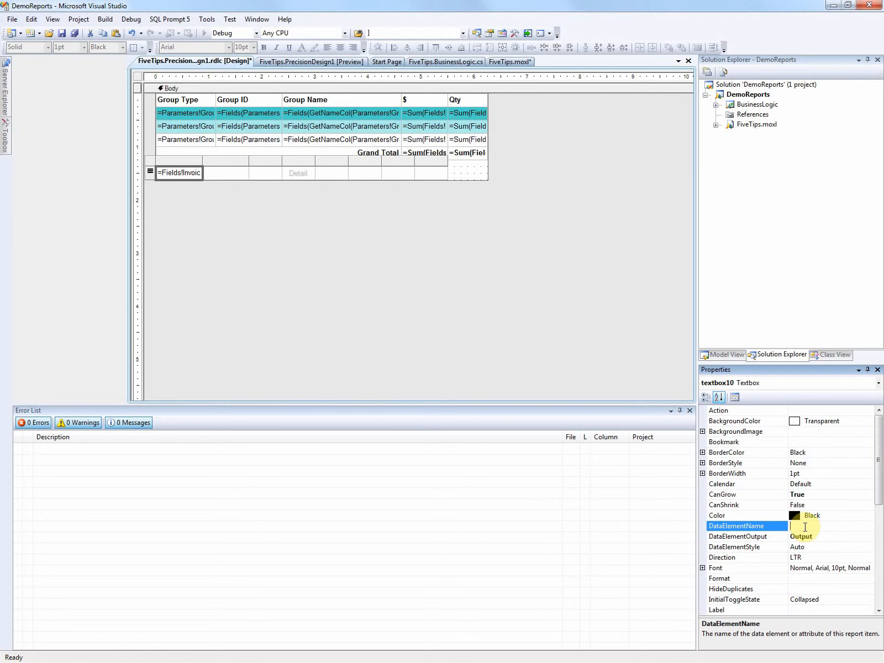
pyautogui.click(805, 527)
pyautogui.click(209, 173)
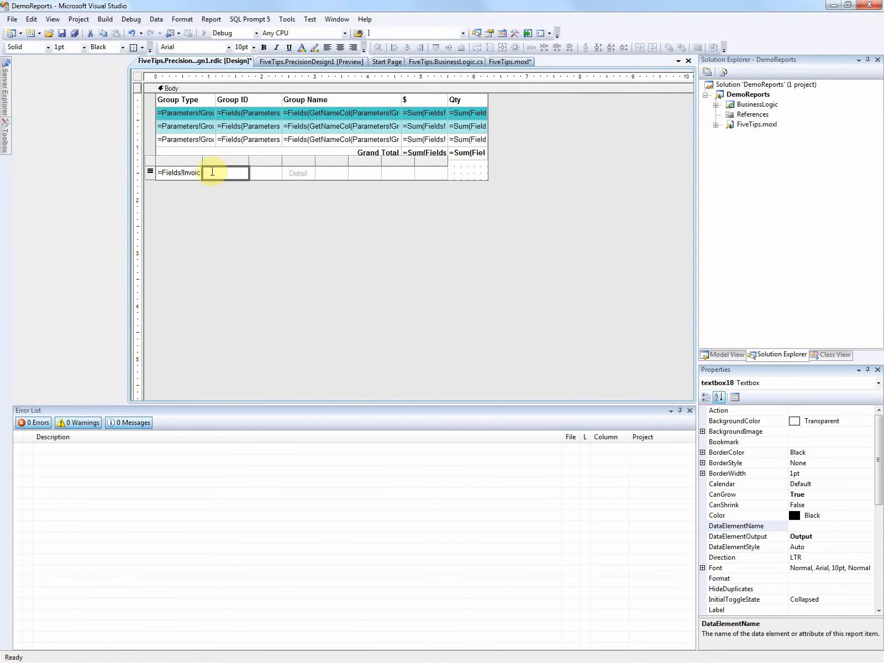
# Step: Set the expression of the second cell in the new table's detail row to the InvoicingName field of DemoCustInvoiceTrans
pyautogui.rightClick(210, 172)
pyautogui.click(257, 272)
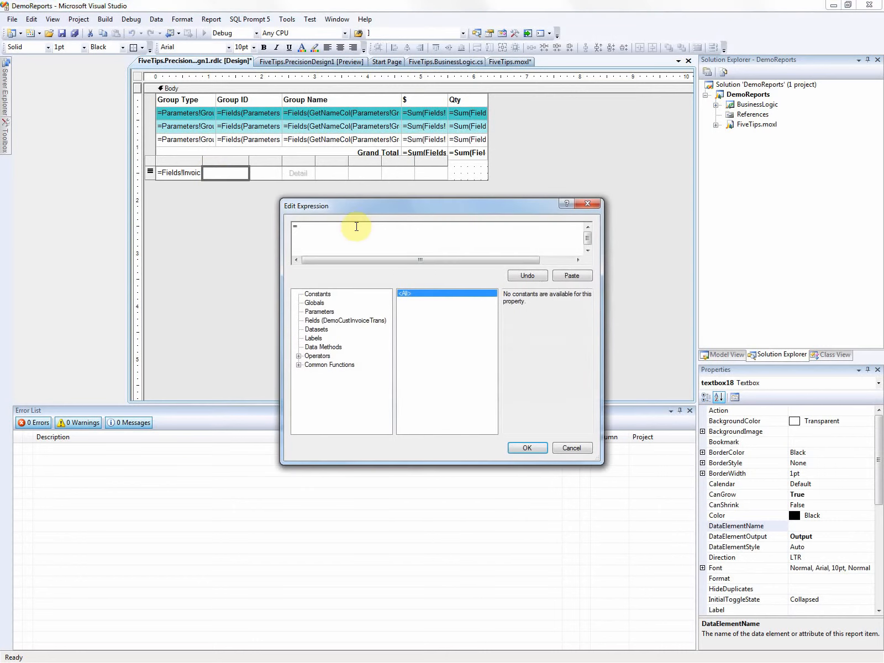
pyautogui.click(334, 320)
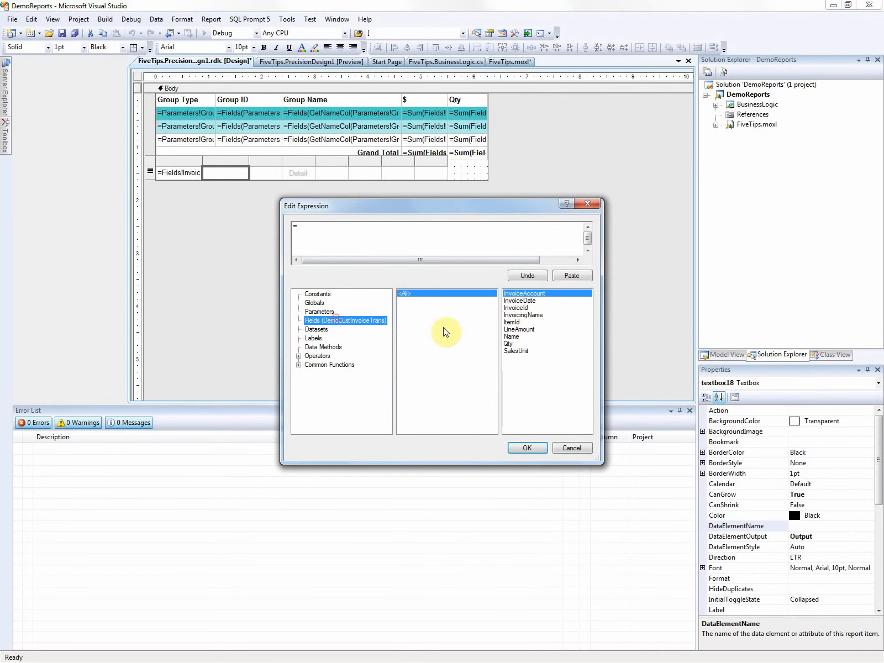
pyautogui.click(523, 314)
pyautogui.doubleClick(524, 320)
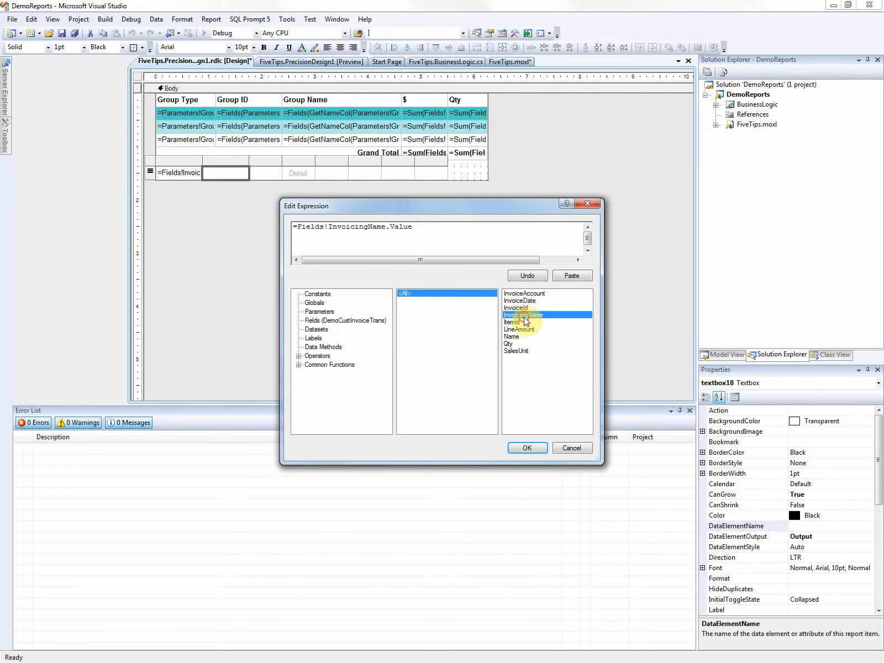
pyautogui.click(531, 443)
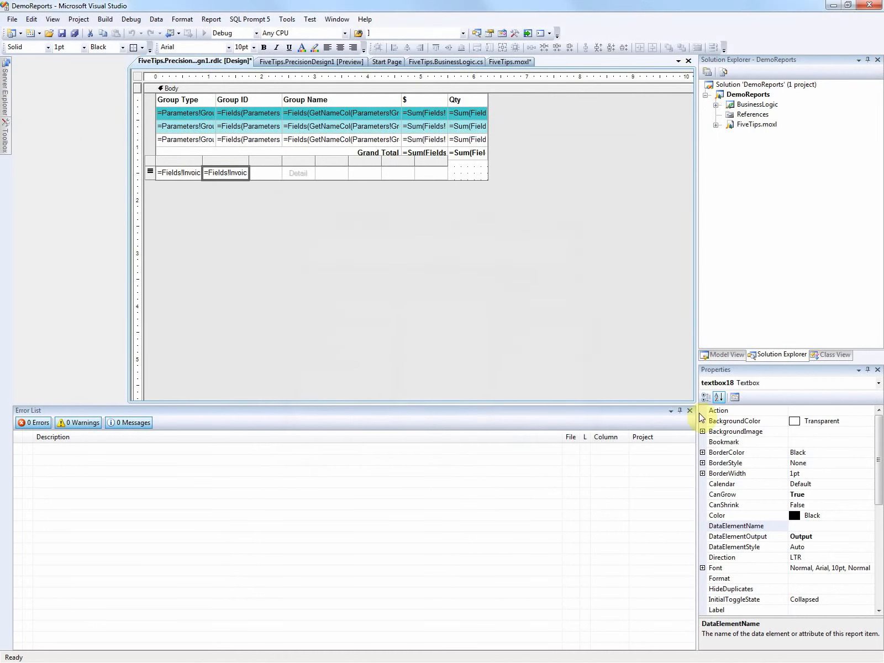
# Step: Set the DataElementName of the second detail cell's textbox to CustName
pyautogui.click(803, 527)
pyautogui.write('Cust')
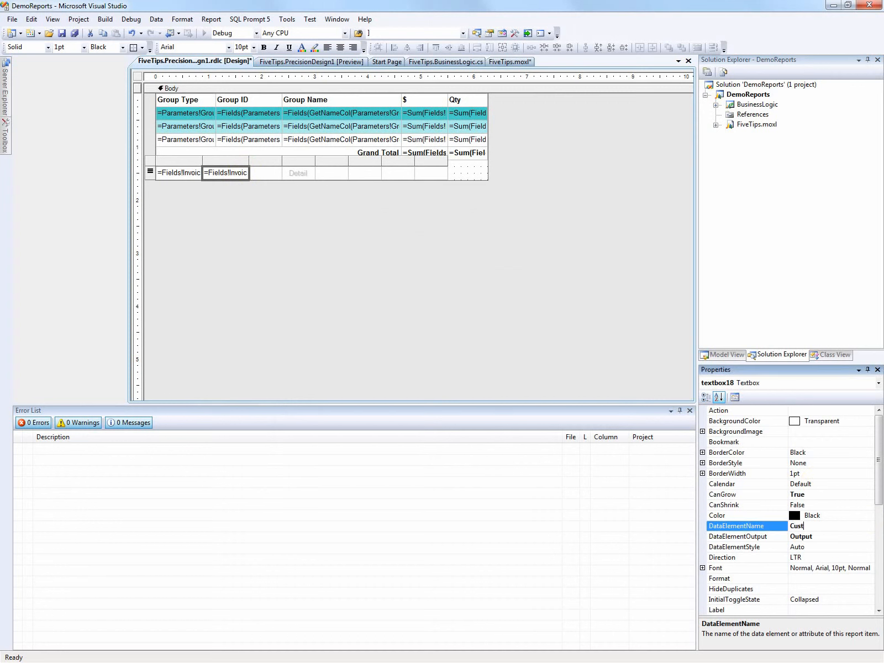
pyautogui.write('Naqm')
pyautogui.press('BackSpace')
pyautogui.write('me')
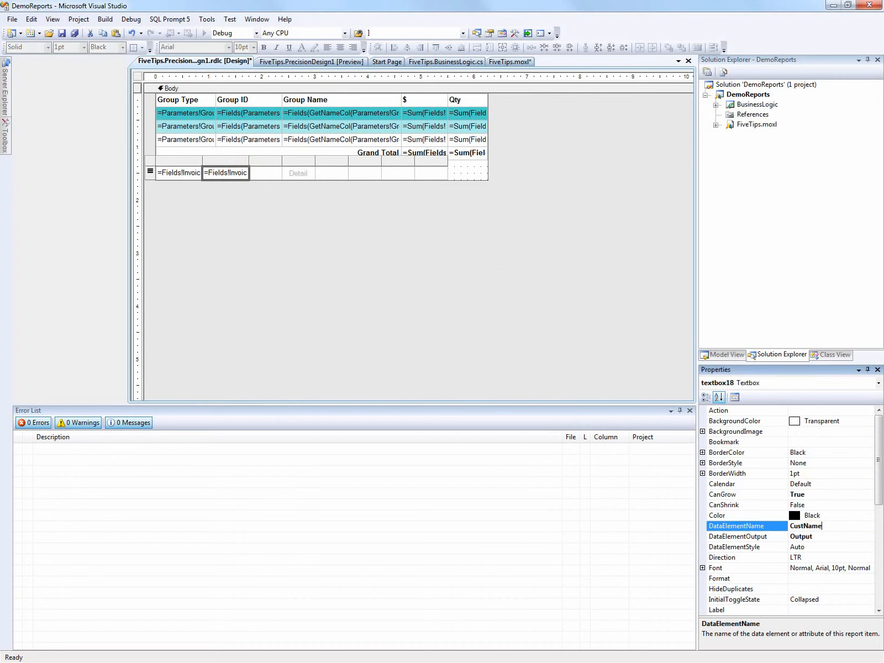
# Step: Set the third detail cell's expression to the InvoiceId field of DemoCustInvoiceTrans and fill in its DataElementName for the invoice ID
pyautogui.click(260, 173)
pyautogui.rightClick(260, 173)
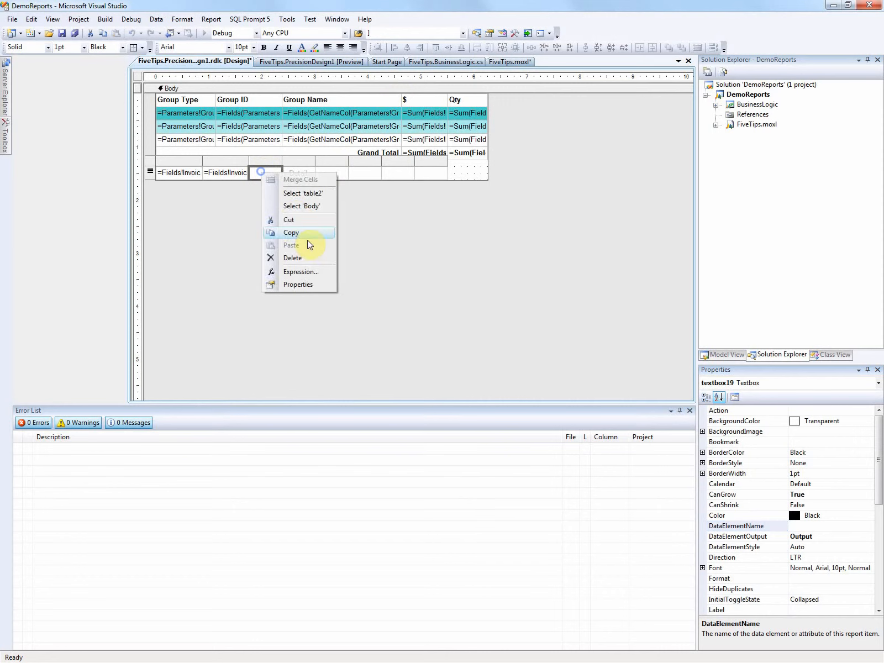
pyautogui.click(311, 270)
pyautogui.click(331, 320)
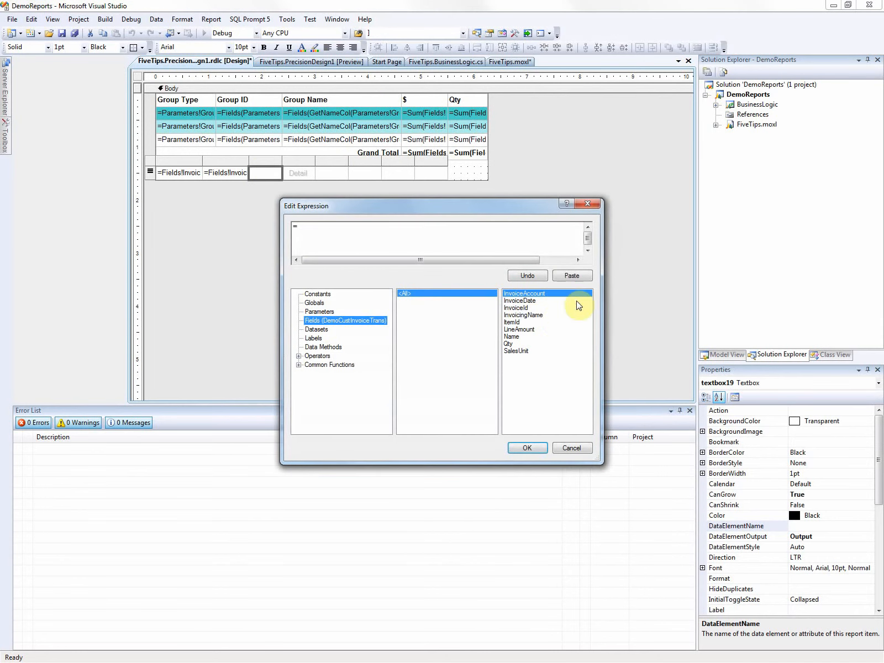
pyautogui.doubleClick(525, 315)
pyautogui.click(519, 448)
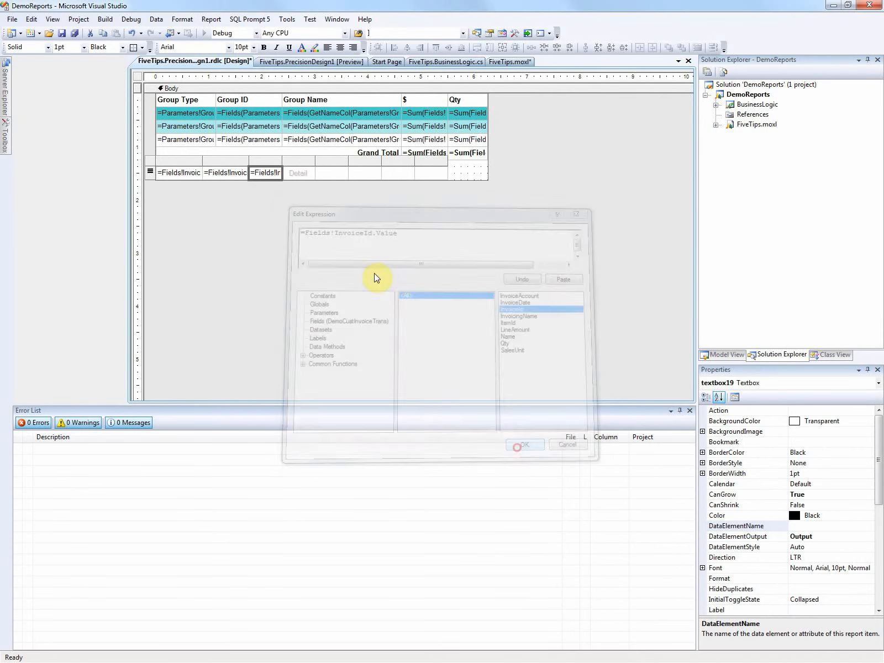
pyautogui.click(811, 525)
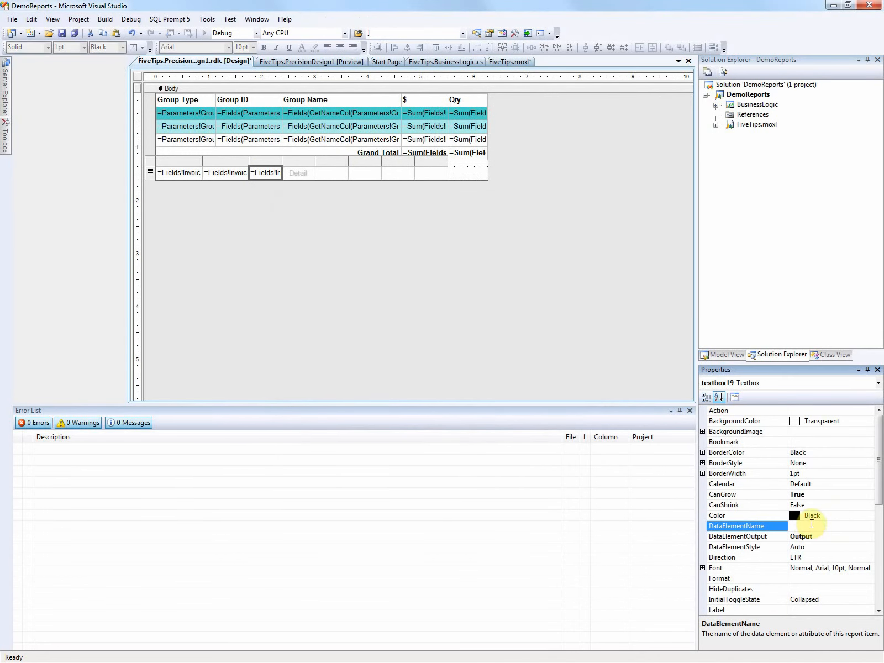
pyautogui.write('InvoiceId')
# Step: Set the fourth detail cell's expression to the InvoiceDate field of DemoCustInvoiceTrans and fill in its DataElementName for the date
pyautogui.rightClick(293, 178)
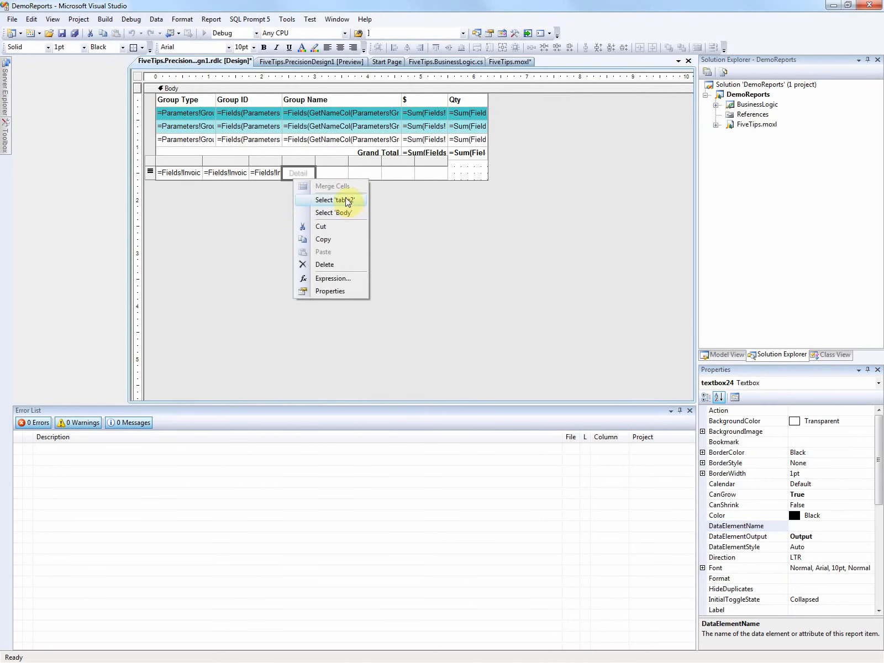
pyautogui.click(332, 277)
pyautogui.click(316, 329)
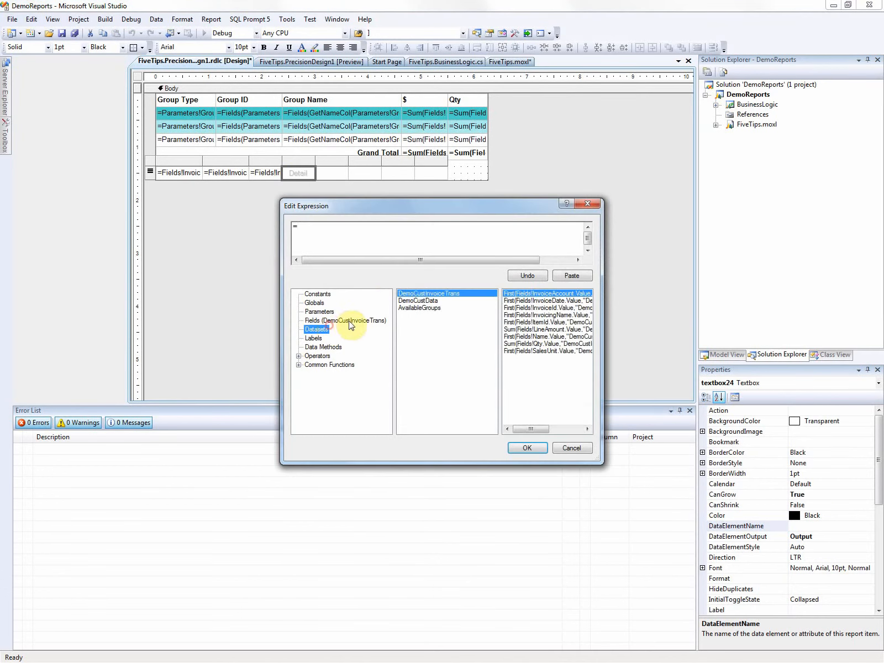
pyautogui.click(349, 321)
pyautogui.doubleClick(528, 300)
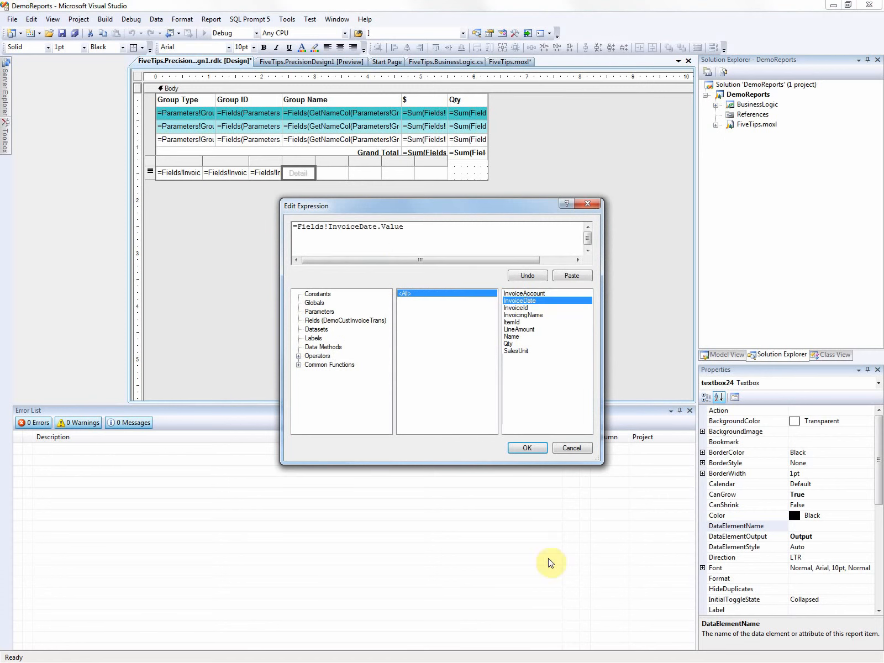
pyautogui.click(527, 447)
pyautogui.rightClick(301, 171)
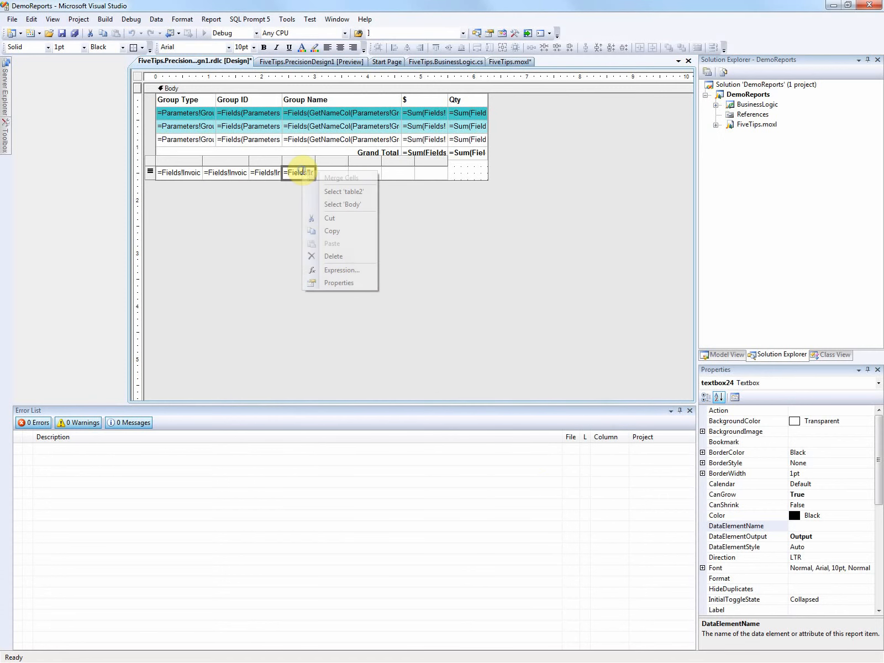
pyautogui.click(806, 525)
pyautogui.write('Date')
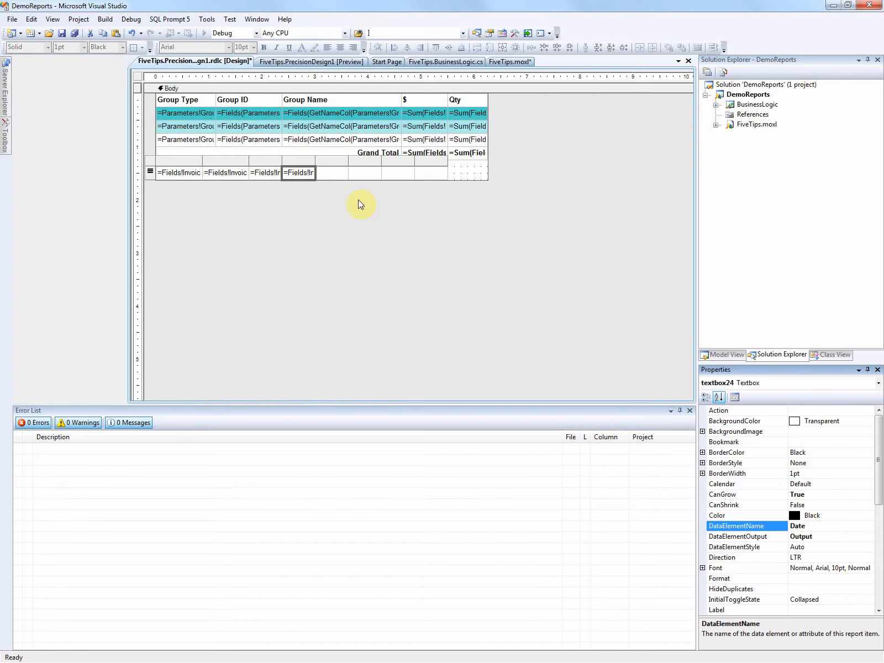
# Step: Set the fifth detail cell's expression to the ItemId field of DemoCustInvoiceTrans and its DataElementName to ItemId
pyautogui.rightClick(334, 172)
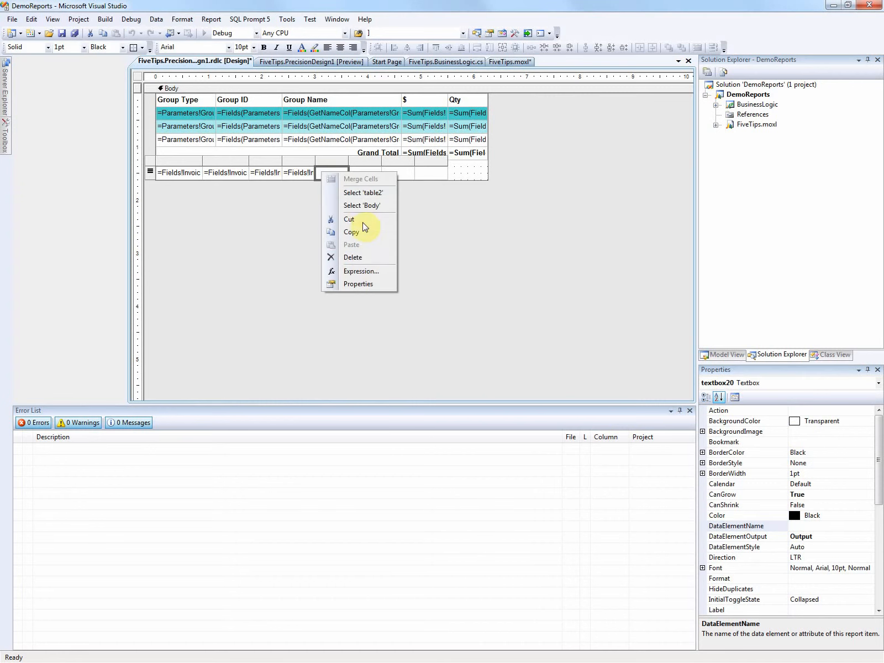
pyautogui.click(360, 271)
pyautogui.click(331, 320)
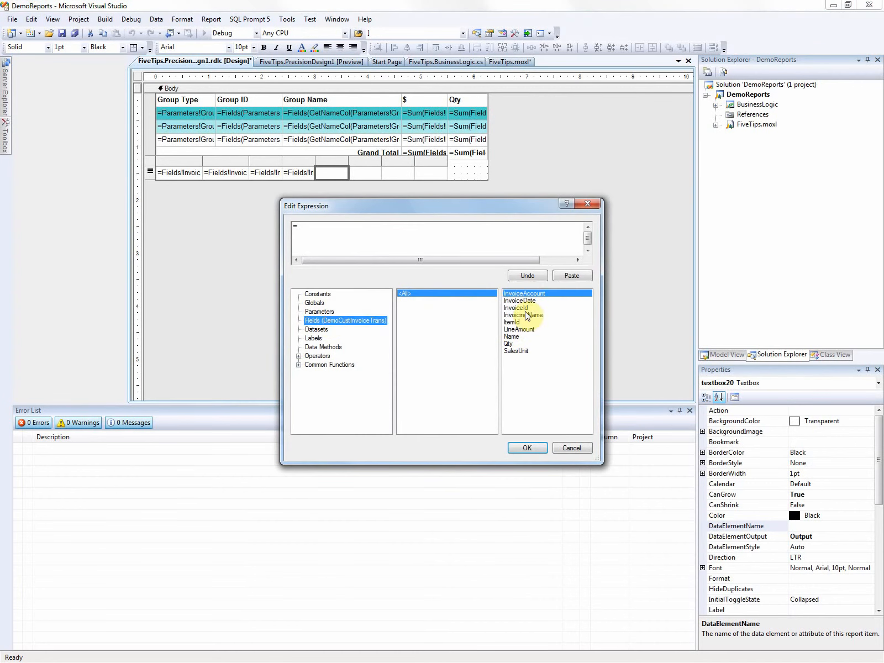
pyautogui.doubleClick(511, 321)
pyautogui.click(527, 448)
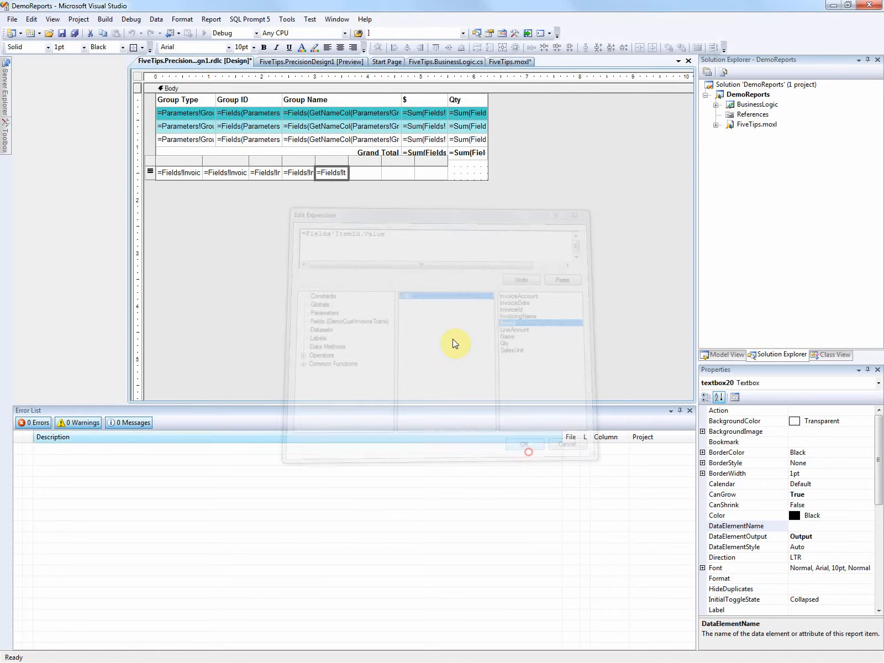
pyautogui.click(814, 527)
pyautogui.write('Ite')
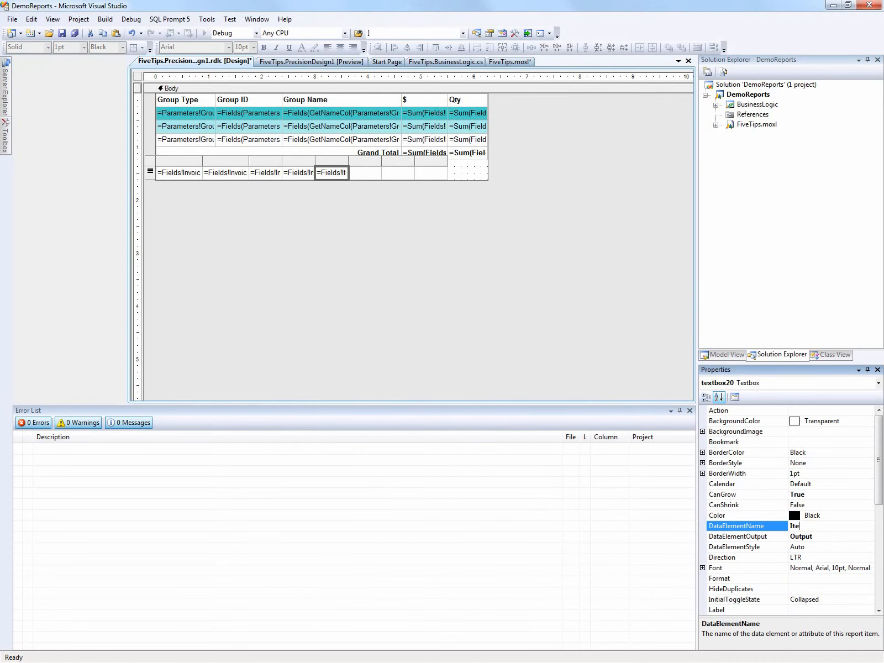
pyautogui.write('mId')
# Step: Set the sixth detail cell's expression to the Name field of DemoCustInvoiceTrans and its DataElementName to ItemName
pyautogui.rightClick(360, 173)
pyautogui.click(400, 274)
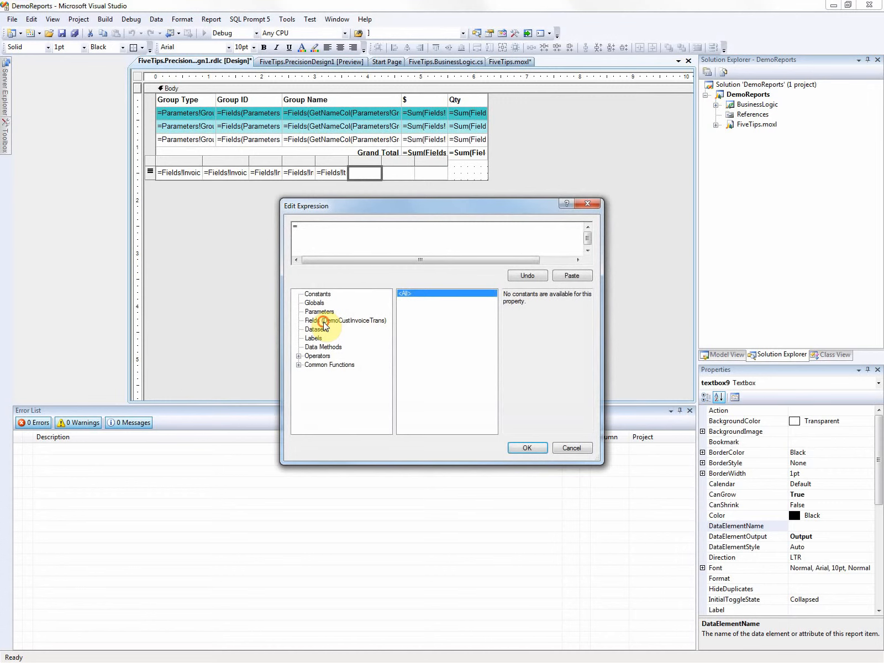
pyautogui.click(345, 320)
pyautogui.doubleClick(511, 336)
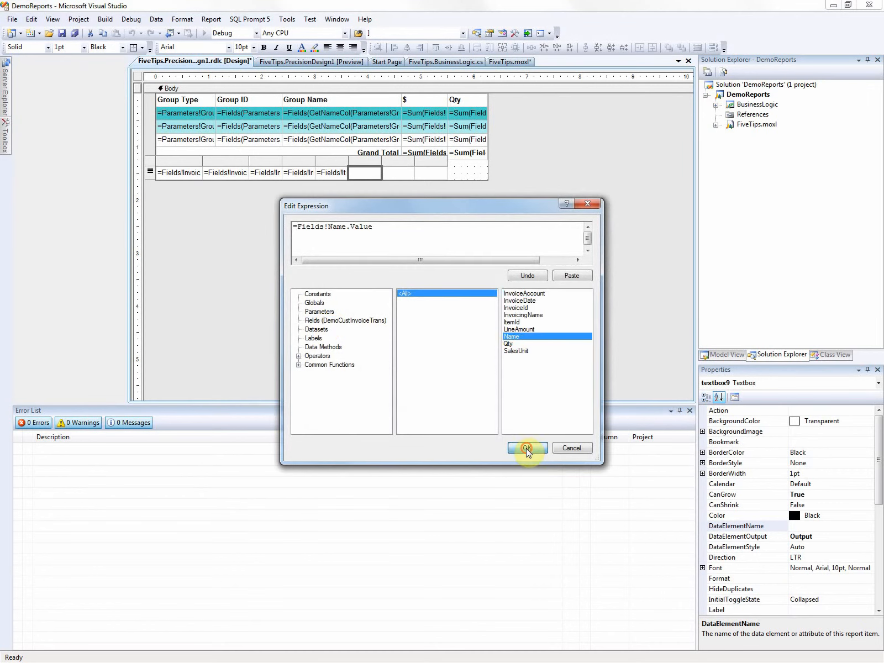
pyautogui.click(527, 448)
pyautogui.click(822, 526)
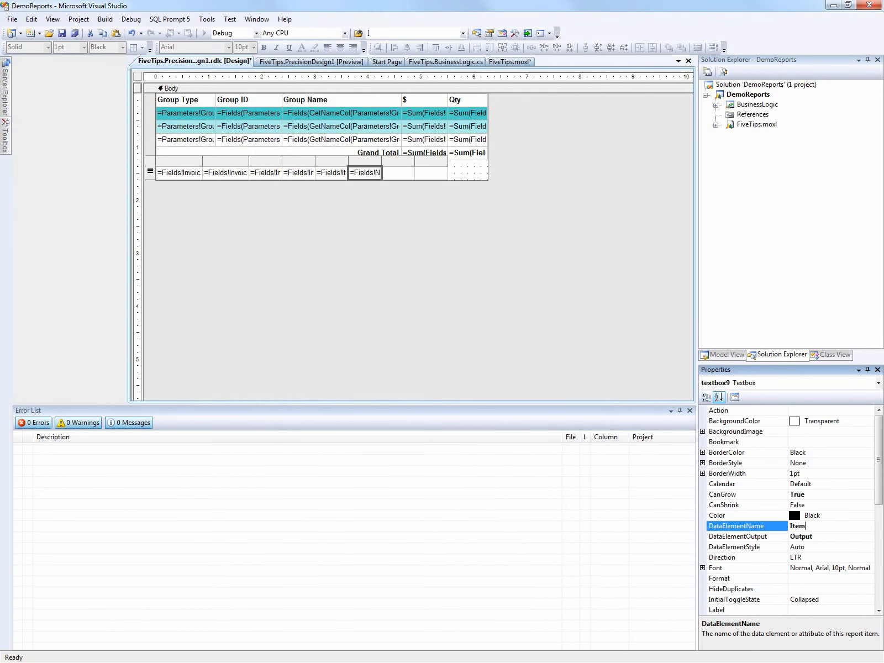
pyautogui.write('ItemName')
# Step: Set the seventh detail cell's expression to the SalesUnit field of DemoCustInvoiceTrans and its DataElementName to UoM
pyautogui.rightClick(389, 177)
pyautogui.click(429, 278)
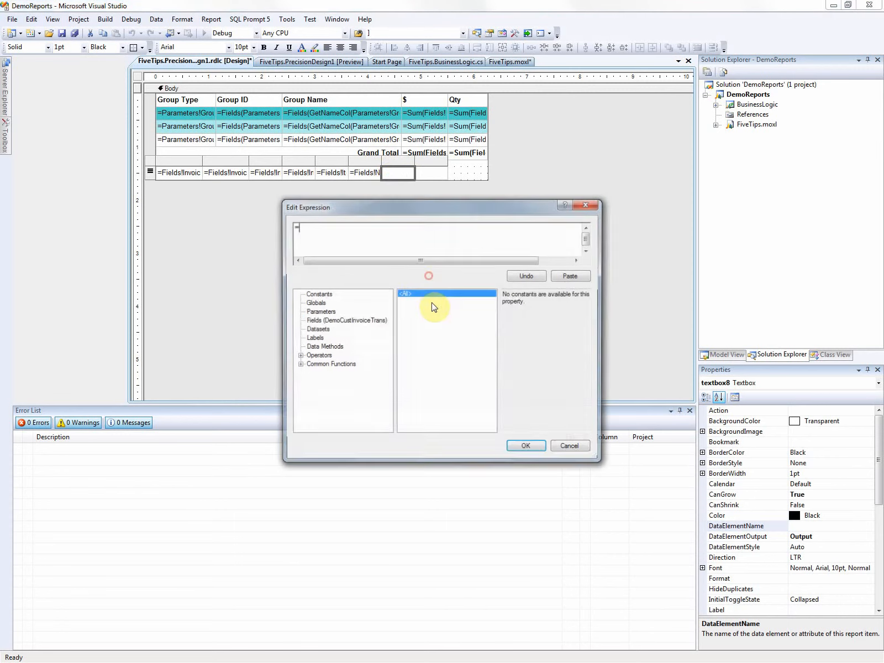
pyautogui.click(346, 320)
pyautogui.doubleClick(518, 352)
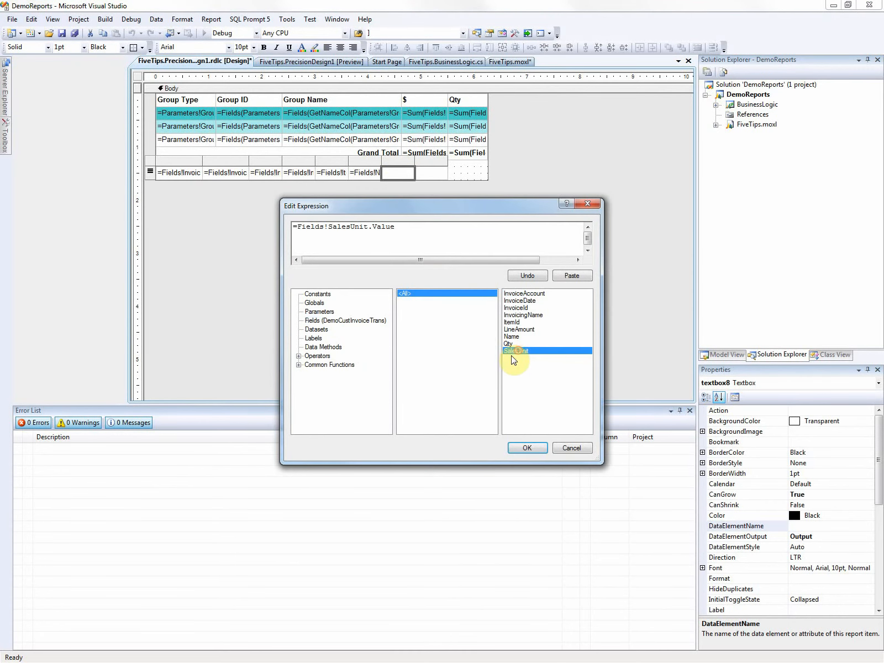
pyautogui.click(527, 448)
pyautogui.click(807, 527)
pyautogui.write('UoM')
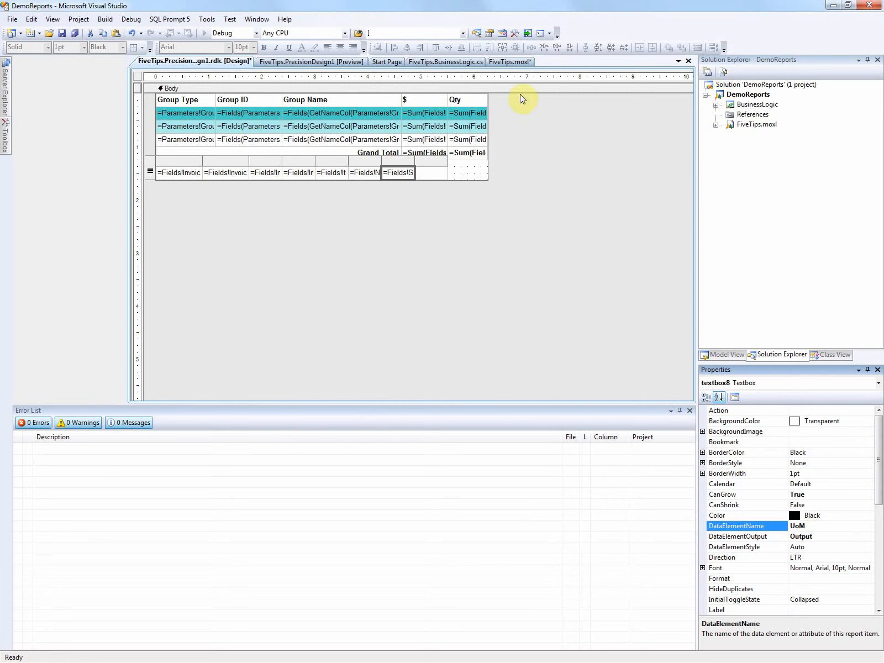
# Step: Set the eighth detail cell's expression to the Qty field of DemoCustInvoiceTrans and its DataElementName to Qty
pyautogui.rightClick(428, 173)
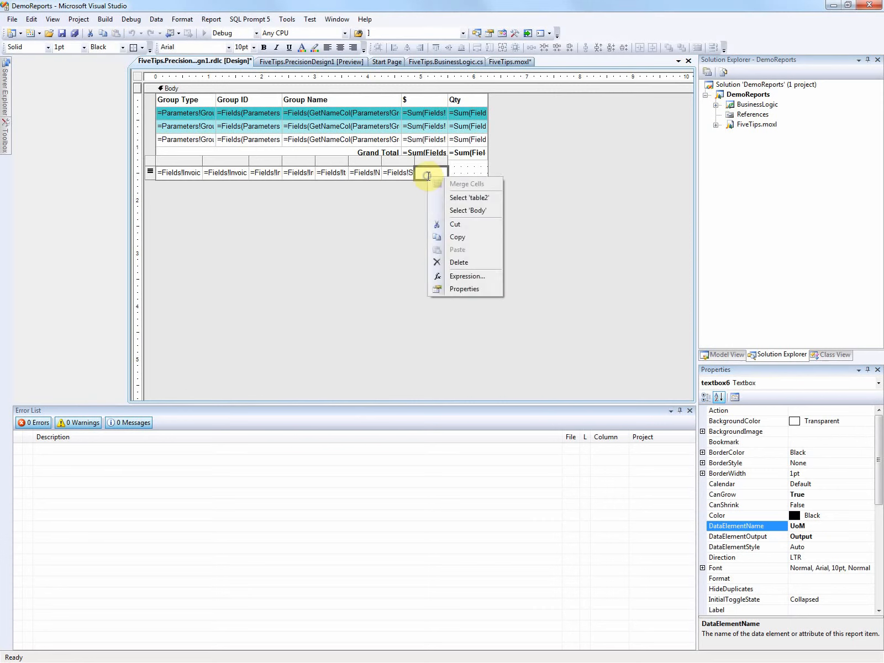
pyautogui.click(472, 278)
pyautogui.click(326, 321)
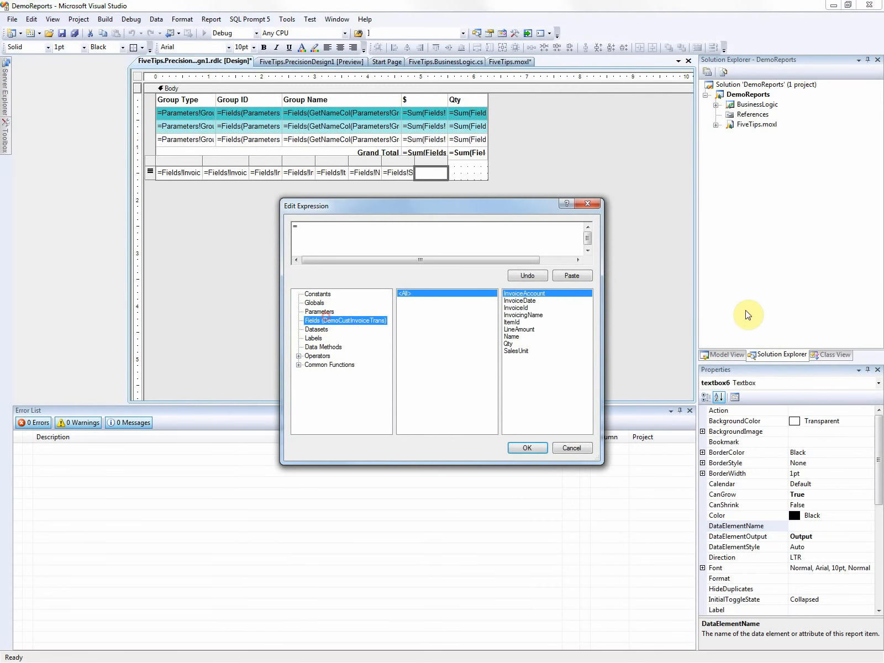
pyautogui.click(510, 343)
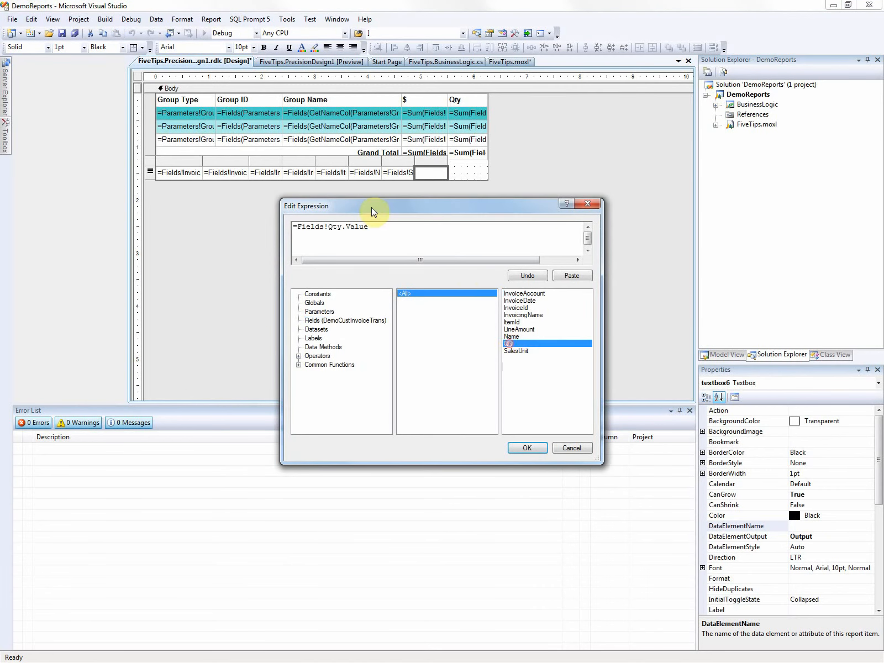
pyautogui.click(520, 448)
pyautogui.click(805, 525)
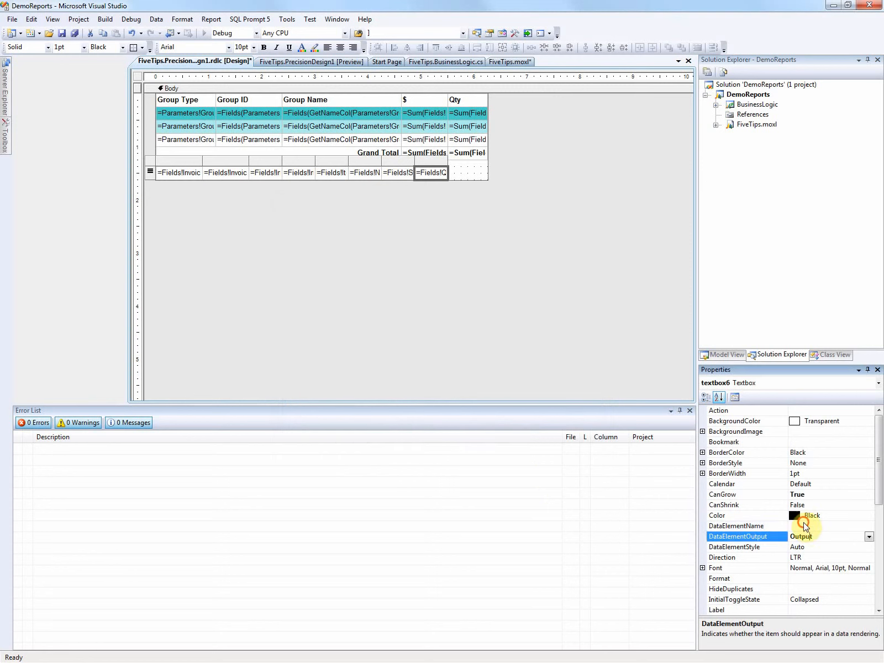
pyautogui.write('Qty')
pyautogui.press('Return')
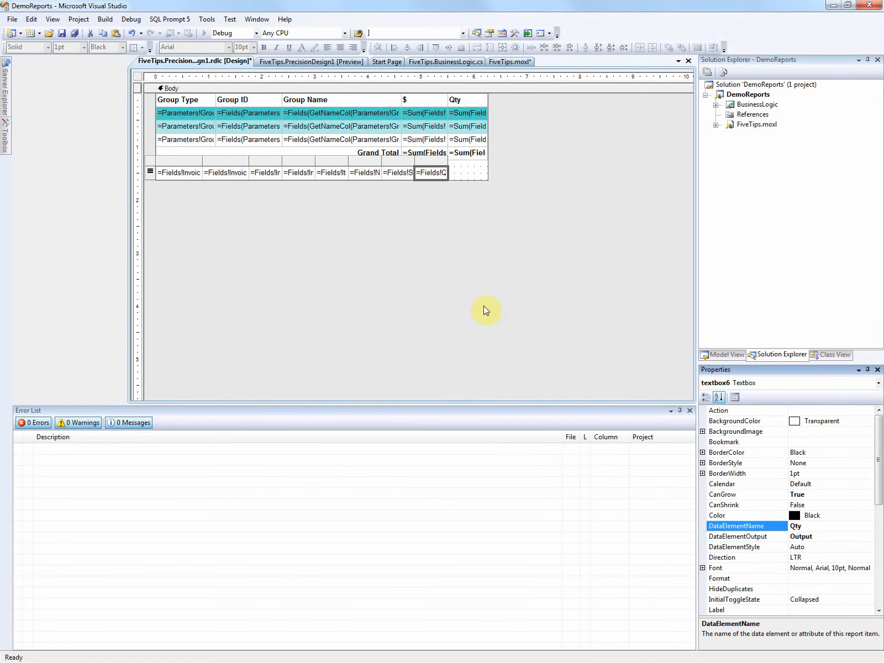
# Step: Insert a ninth column to the right of the Qty column in the new detail table
pyautogui.click(435, 160)
pyautogui.rightClick(435, 162)
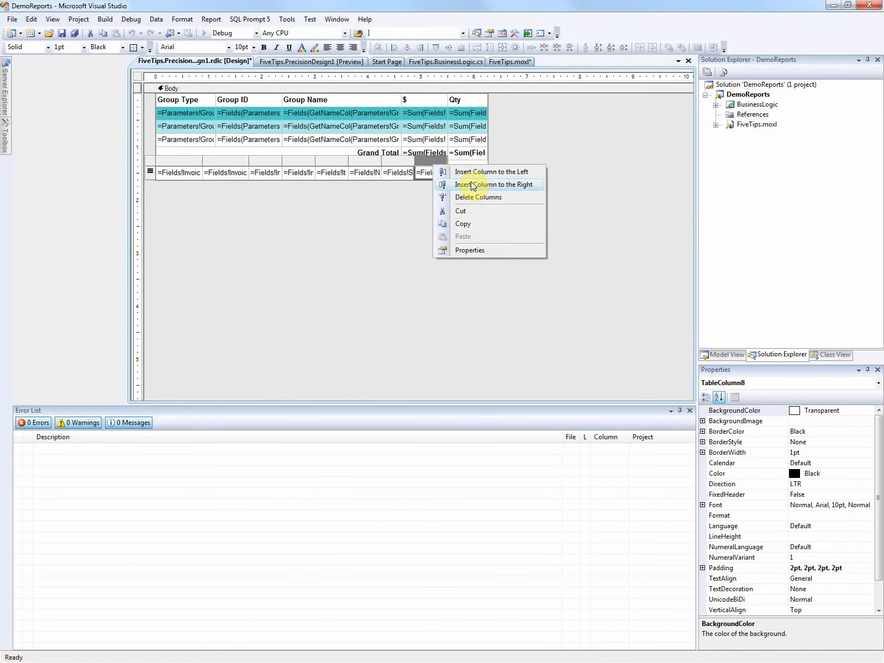
pyautogui.click(472, 185)
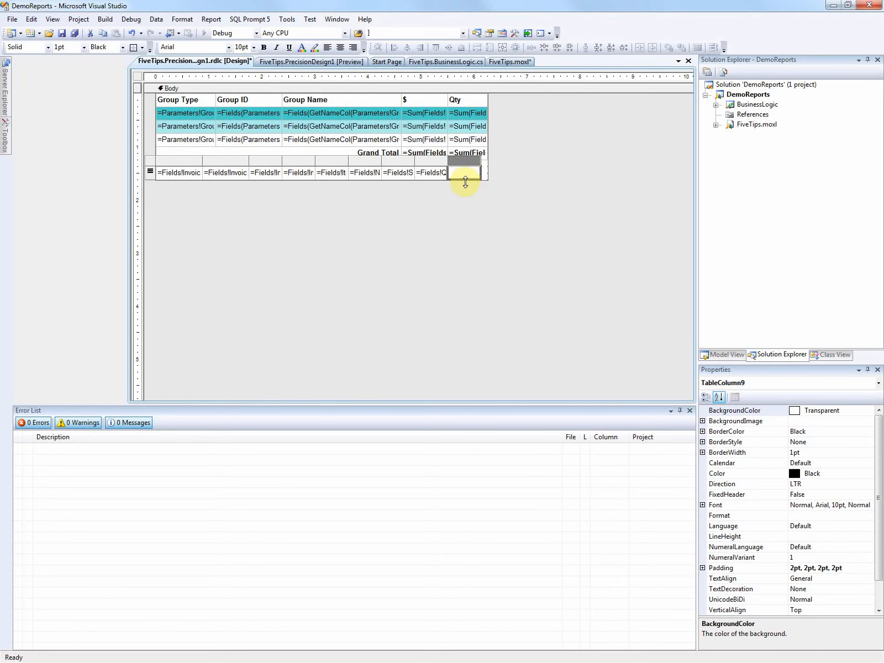
# Step: Set the ninth detail cell's DataElementOutput to Output and its DataElementName to Amt
pyautogui.click(465, 182)
pyautogui.click(460, 173)
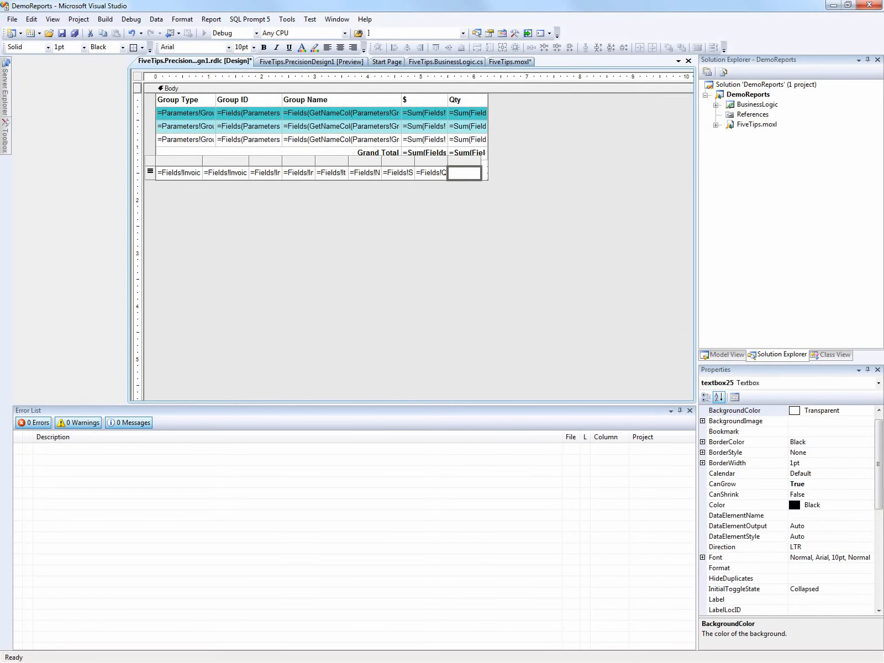
pyautogui.click(824, 525)
pyautogui.click(868, 525)
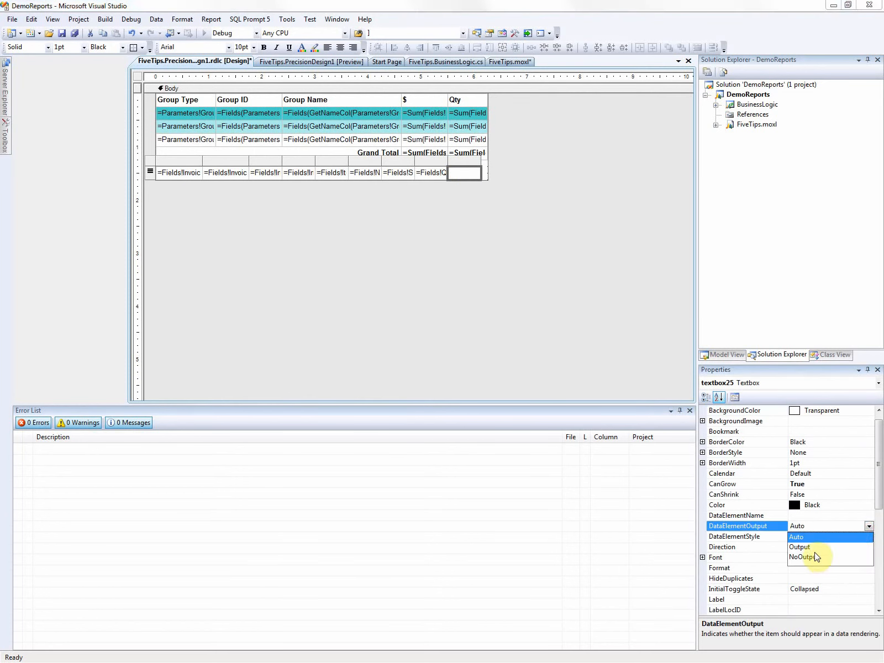
pyautogui.click(812, 547)
pyautogui.click(809, 514)
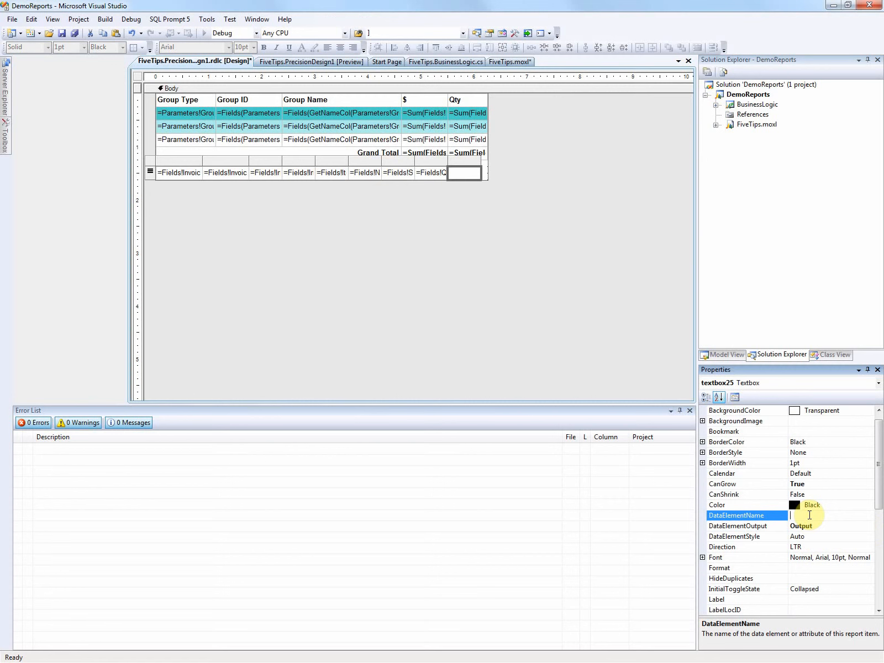
pyautogui.write('Amt')
# Step: Set the ninth detail cell's expression to the LineAmount field of DemoCustInvoiceTrans
pyautogui.rightClick(459, 173)
pyautogui.click(507, 269)
pyautogui.click(346, 321)
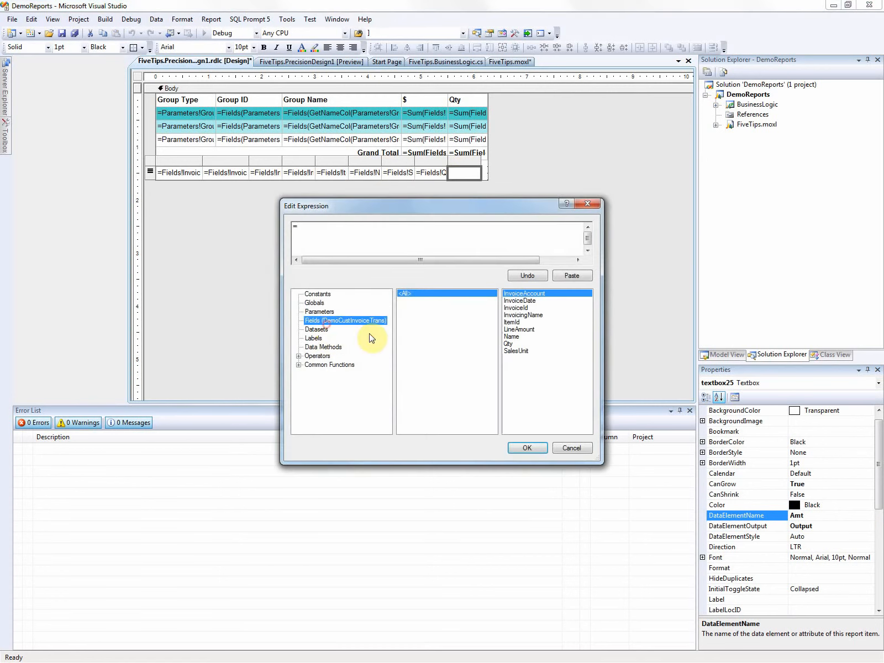
pyautogui.doubleClick(521, 330)
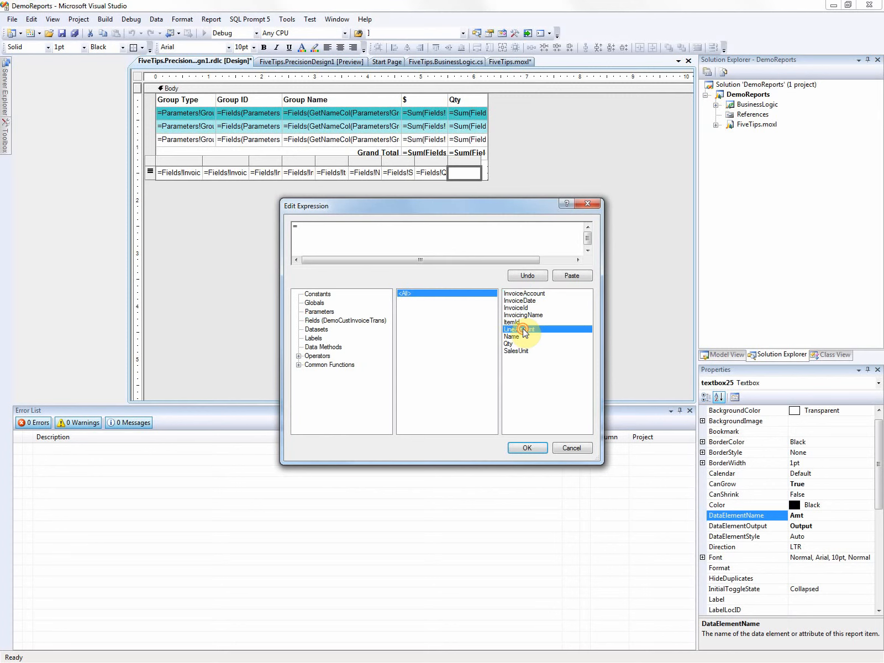
pyautogui.click(527, 448)
# Step: Hide the whole detail table table2 by setting its Hidden visibility property to True
pyautogui.click(151, 164)
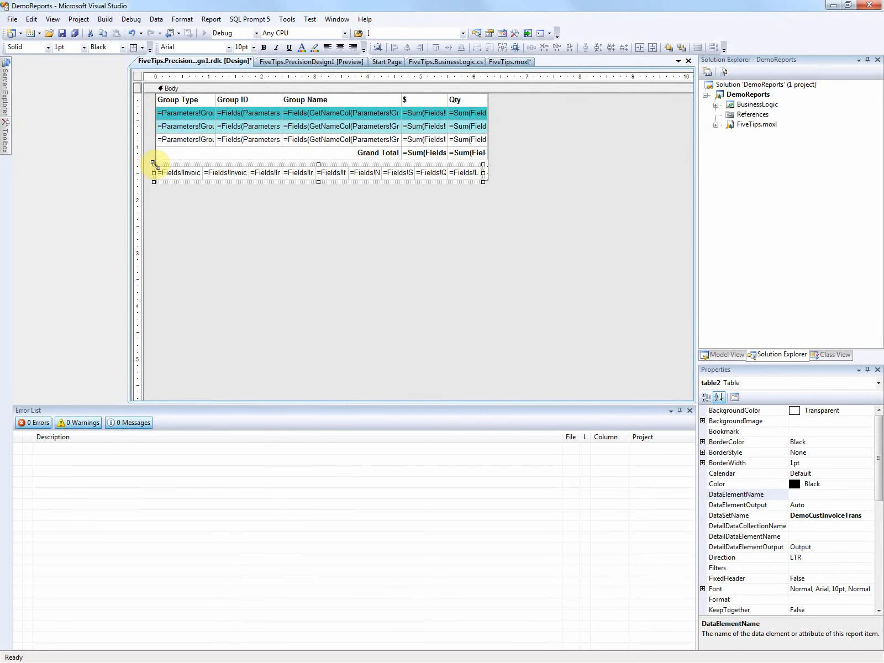
pyautogui.moveTo(878, 459); pyautogui.dragTo(878, 574)
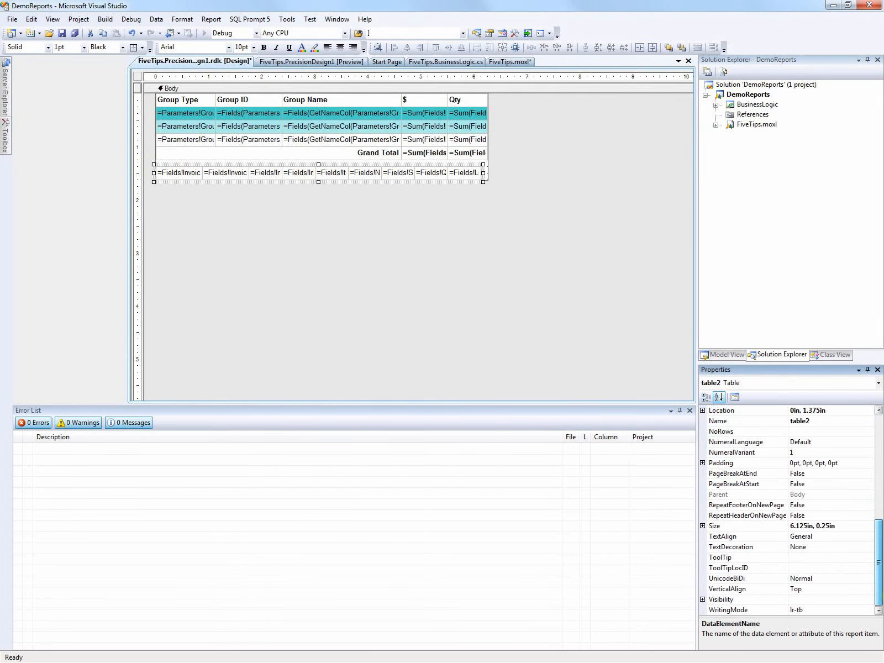
pyautogui.click(702, 599)
pyautogui.click(860, 608)
pyautogui.click(864, 609)
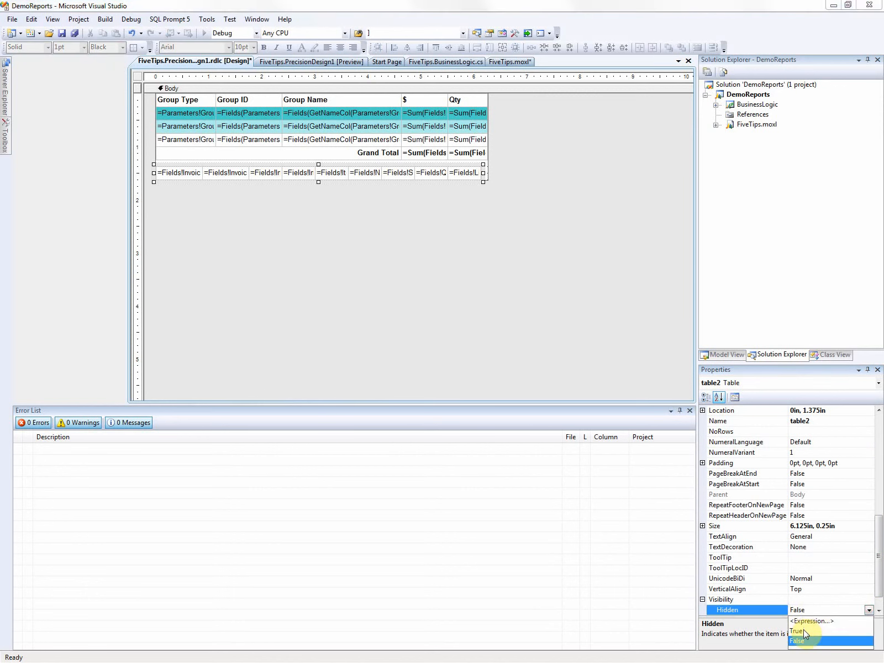
pyautogui.click(811, 635)
pyautogui.click(318, 251)
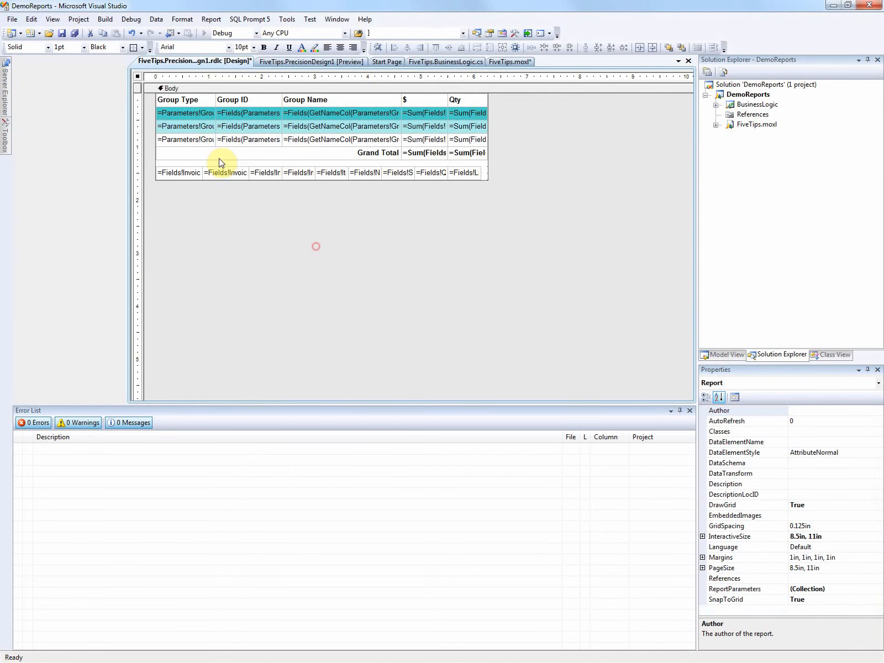
# Step: Move the detail table up directly beneath the Grand Total row and shorten the report body to 1.5in high
pyautogui.click(169, 172)
pyautogui.click(154, 166)
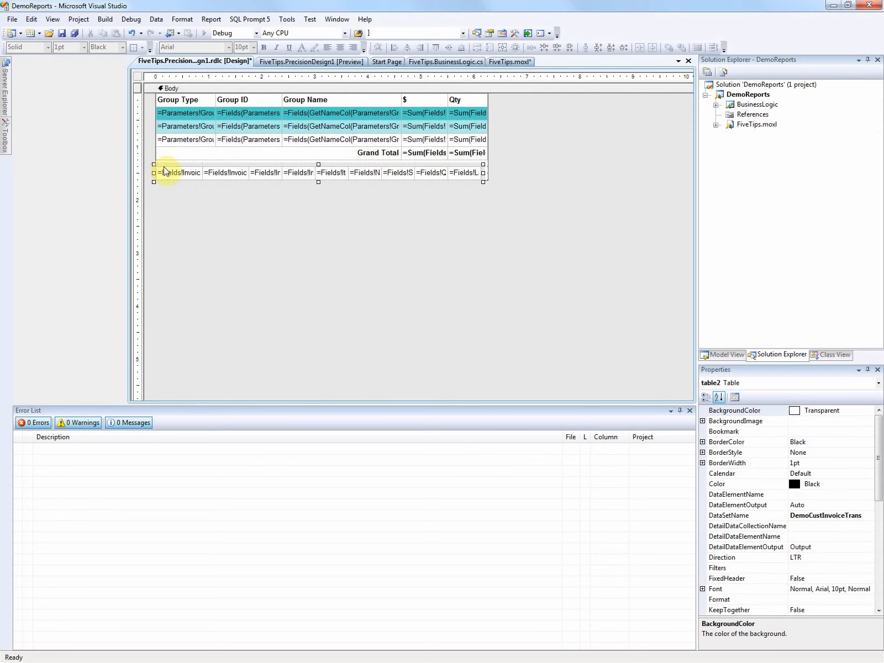
pyautogui.moveTo(161, 161); pyautogui.dragTo(163, 165)
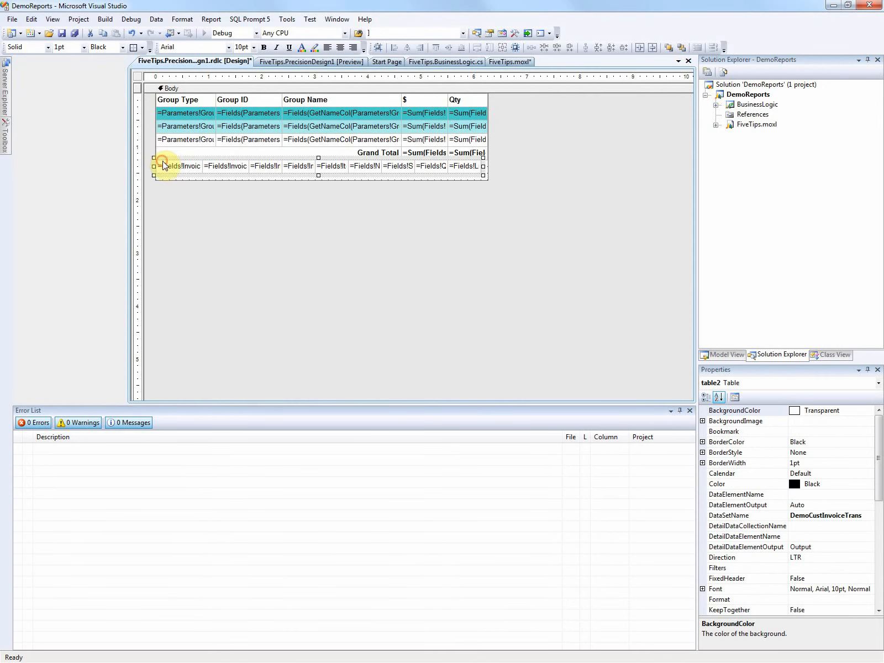
pyautogui.click(187, 180)
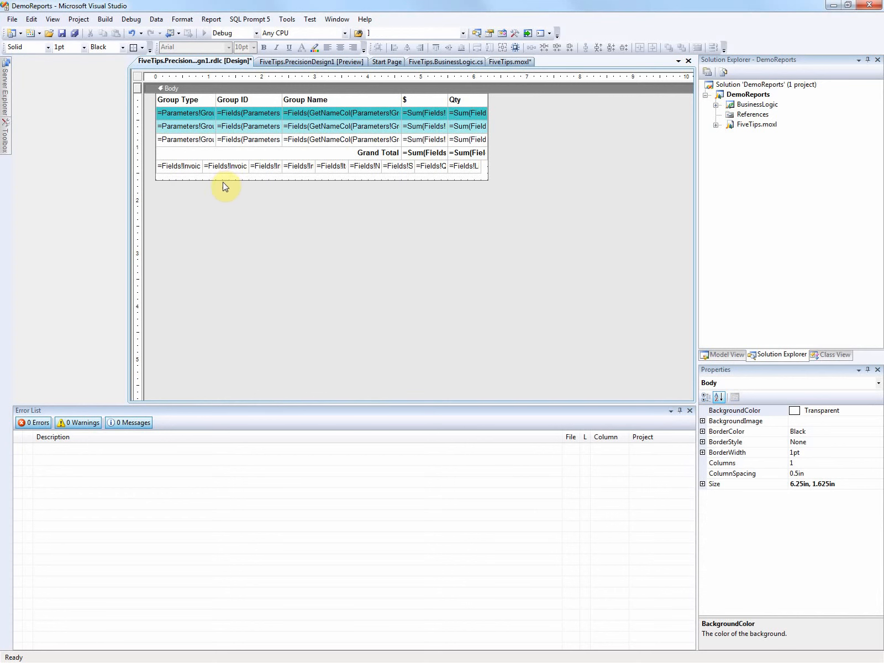
pyautogui.moveTo(222, 181); pyautogui.dragTo(226, 169)
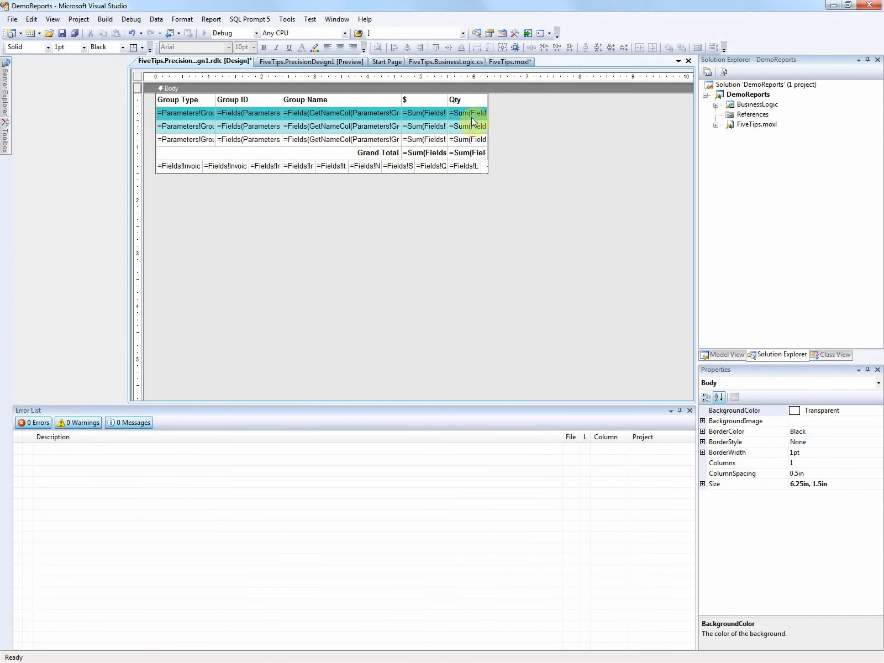
# Step: Examine the DataElementOutput setting across the grouped summary table's cells and on the SalesUnit detail cell
pyautogui.click(224, 126)
pyautogui.click(167, 113)
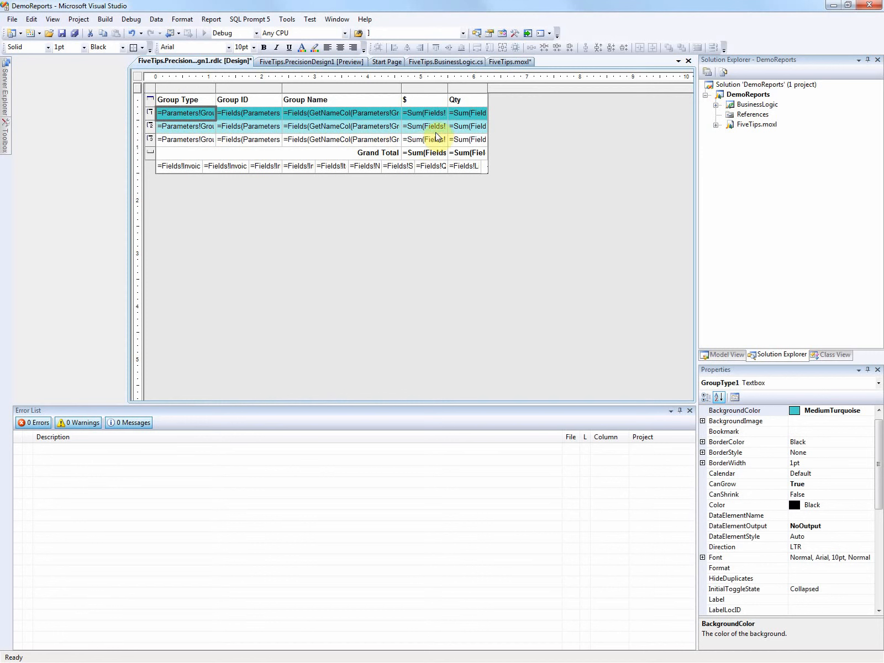
pyautogui.click(461, 154)
pyautogui.keyDown('shift'); pyautogui.click(175, 109); pyautogui.keyUp('shift')
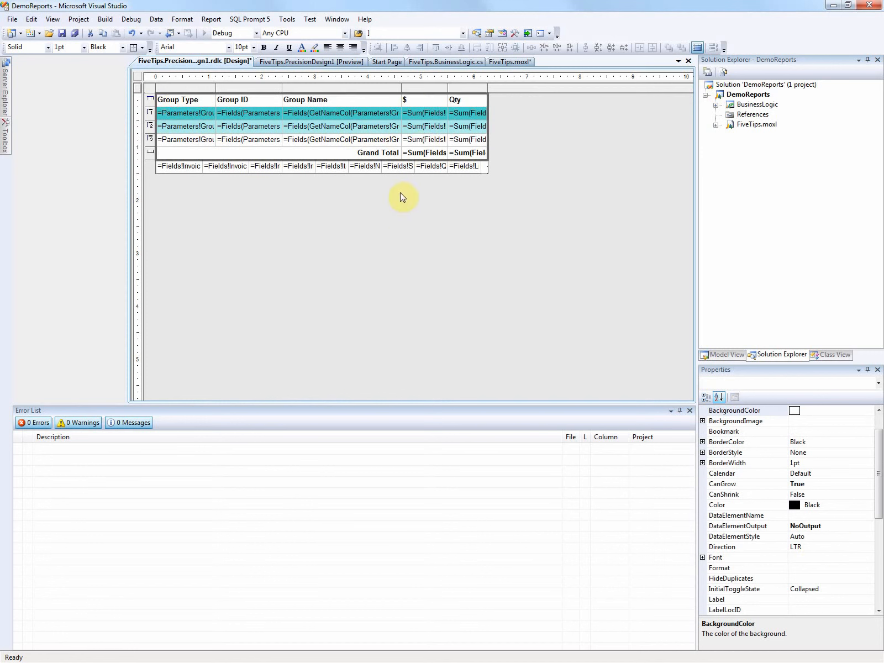
pyautogui.click(397, 167)
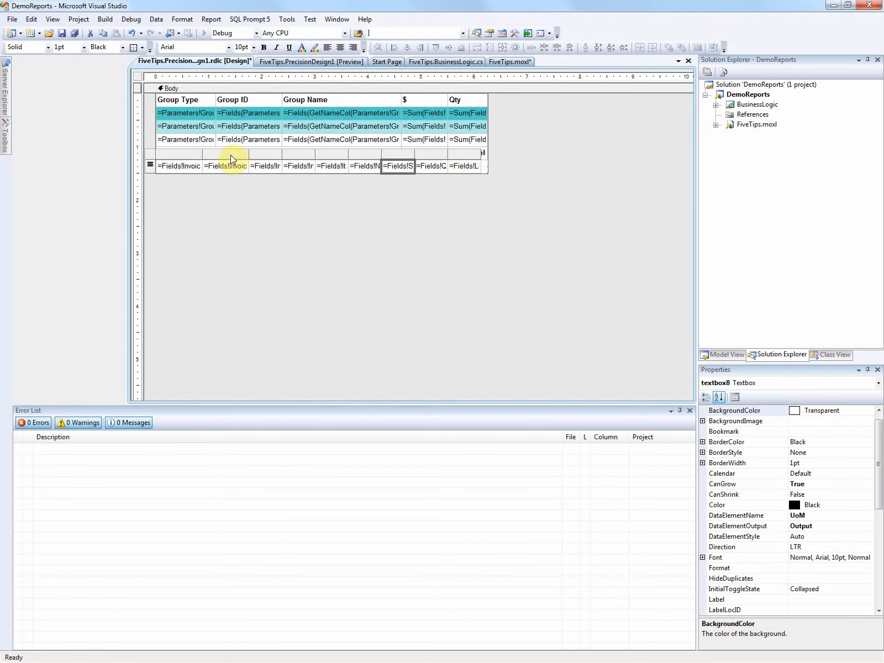
# Step: Widen the last detail column to the edge of the report body and save the PrecisionDesign1 design
pyautogui.click(478, 154)
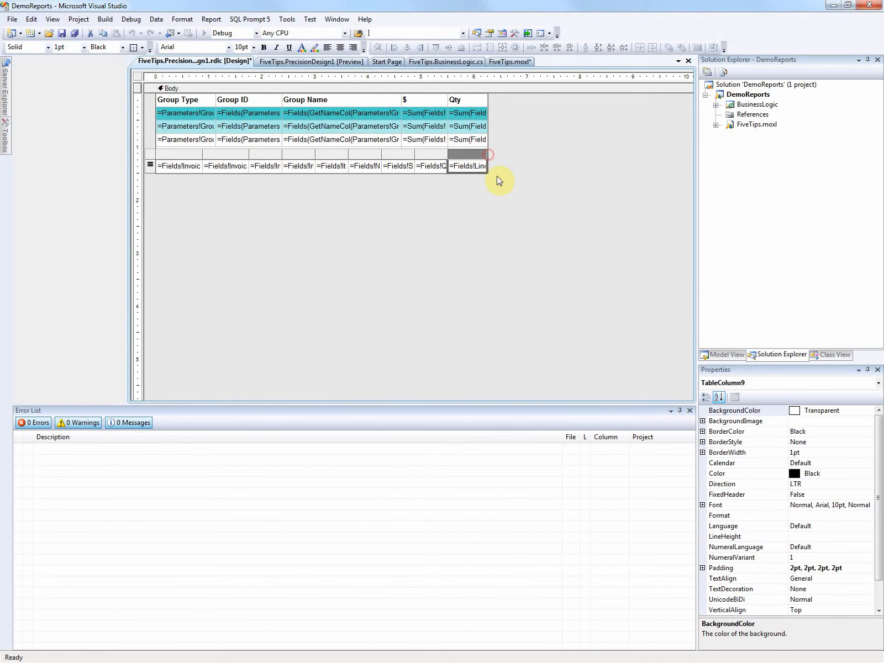
pyautogui.rightClick(231, 66)
pyautogui.click(235, 74)
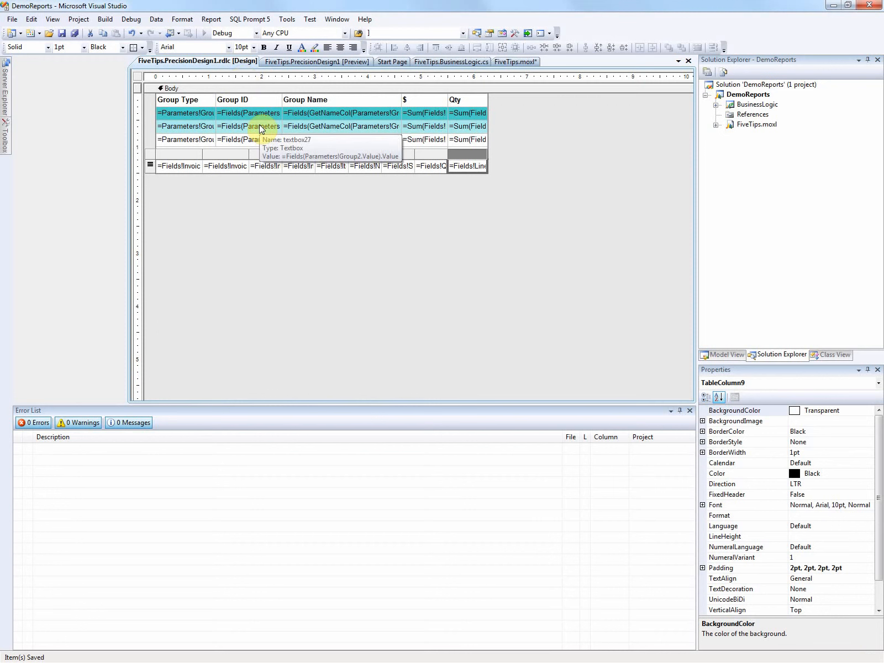
# Step: Open the PrecisionDesign1 preview, and enlarge the Visual Studio window in front of the Report Manager browser page
pyautogui.click(323, 62)
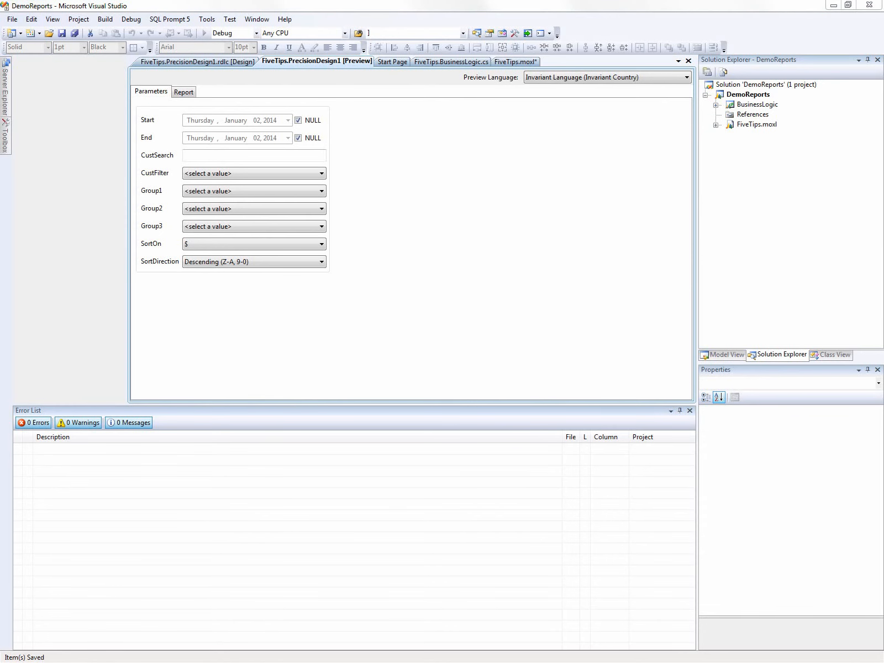
pyautogui.hotkey('alt', 'Tab')
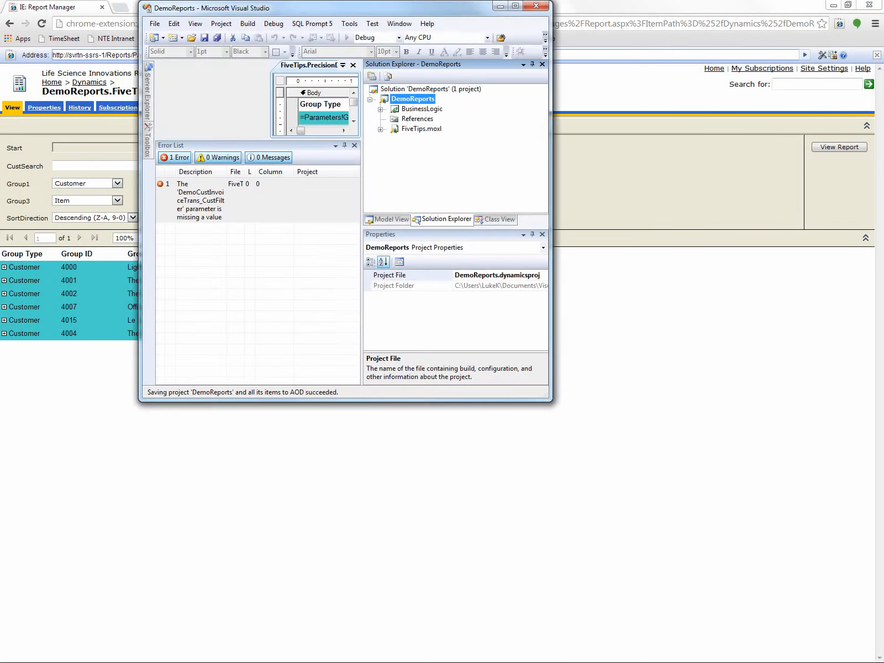
pyautogui.moveTo(394, 13); pyautogui.dragTo(252, 173)
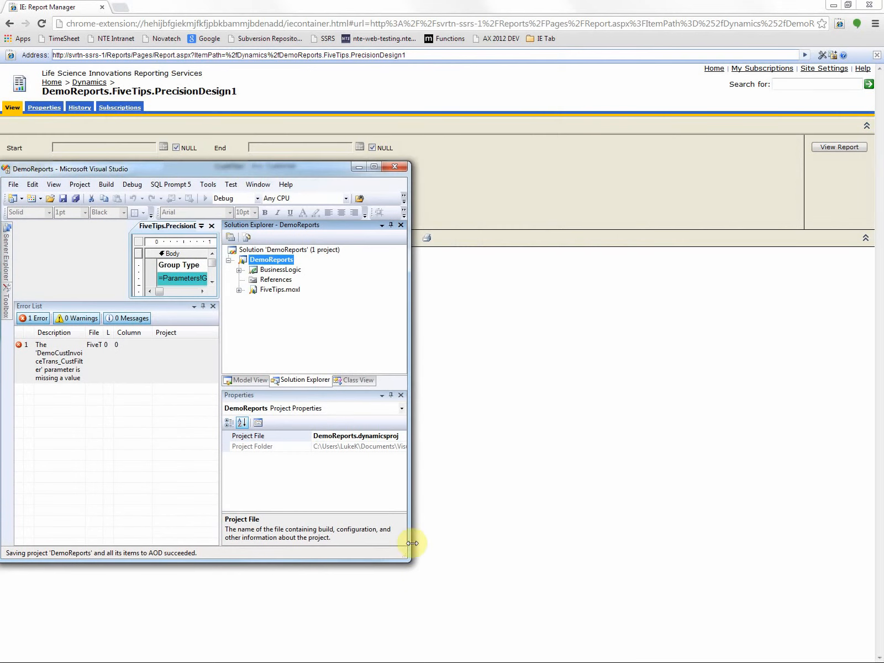
pyautogui.moveTo(408, 558); pyautogui.dragTo(790, 612)
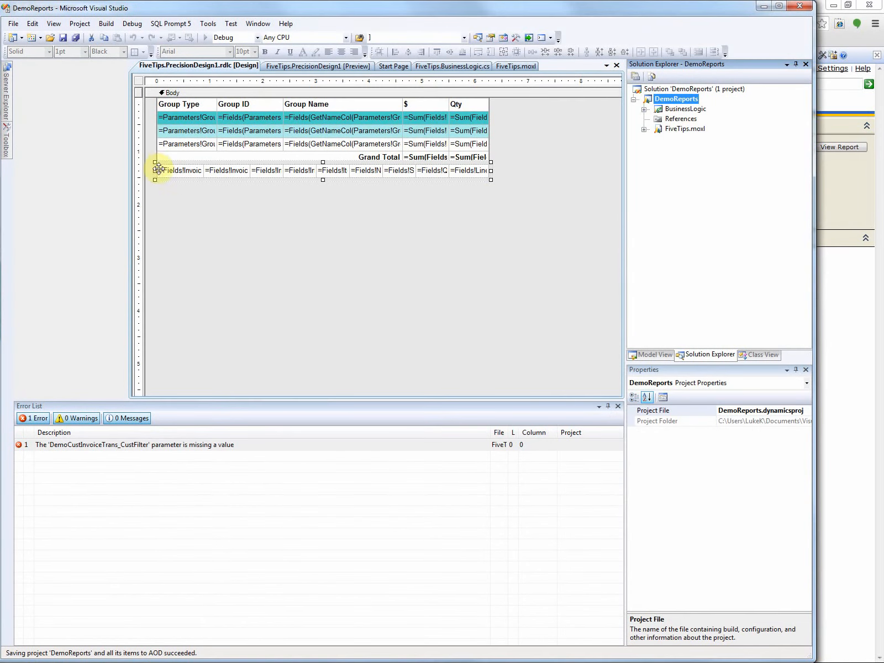
# Step: Select all nine detail cells of table2 and check their shared DataElementOutput setting
pyautogui.click(172, 188)
pyautogui.click(171, 171)
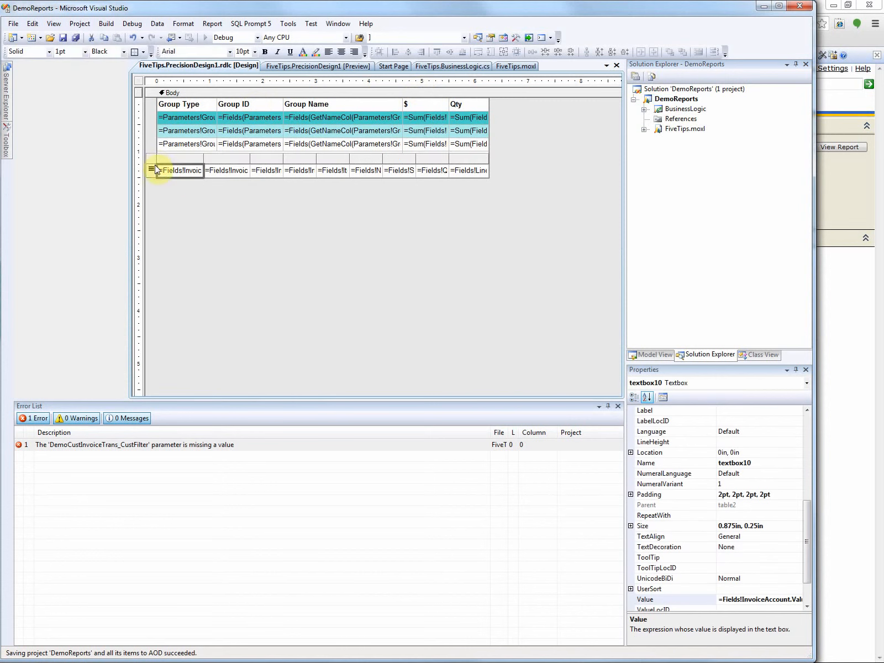
pyautogui.keyDown('shift'); pyautogui.click(475, 175); pyautogui.keyUp('shift')
pyautogui.click(810, 558)
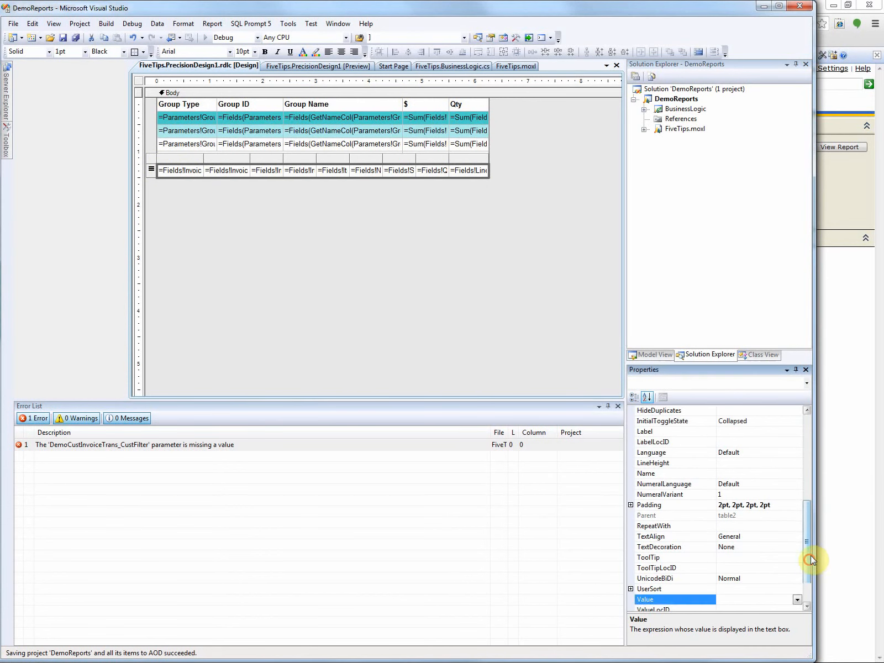
pyautogui.moveTo(810, 557); pyautogui.dragTo(827, 446)
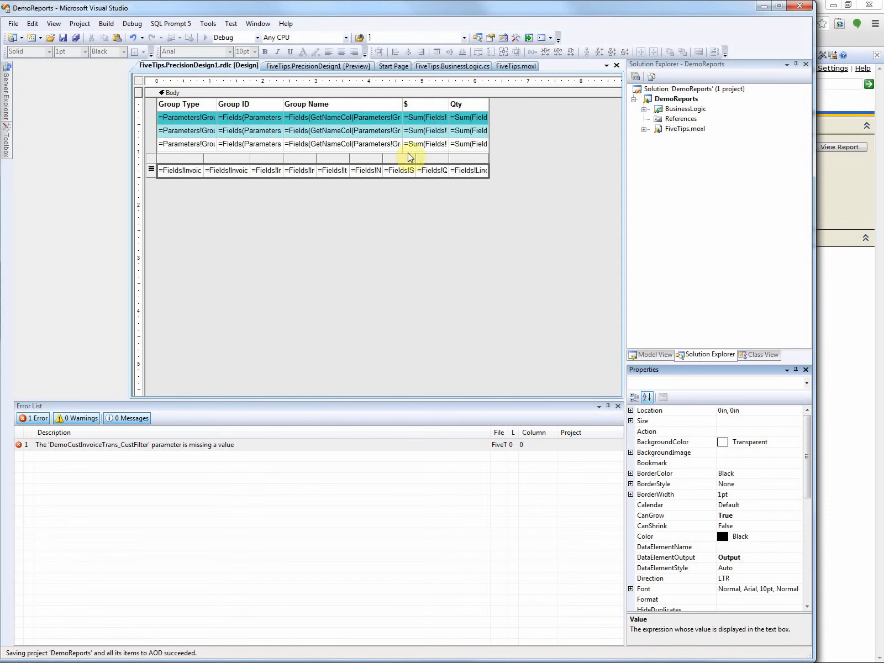
# Step: Check the DataElementOutput and Hidden visibility properties of the detail table table2
pyautogui.click(156, 165)
pyautogui.click(155, 166)
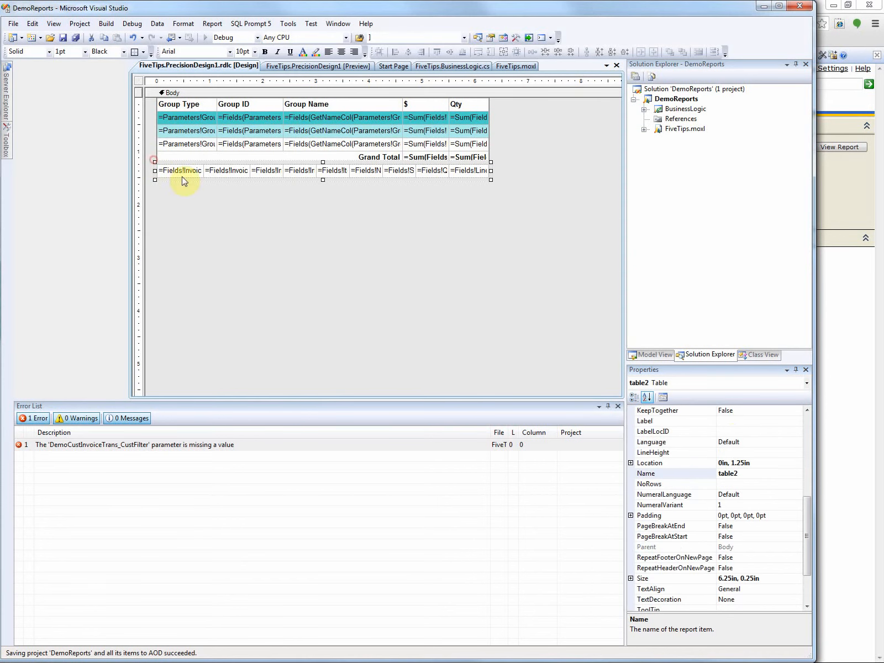
pyautogui.moveTo(804, 507); pyautogui.dragTo(804, 418)
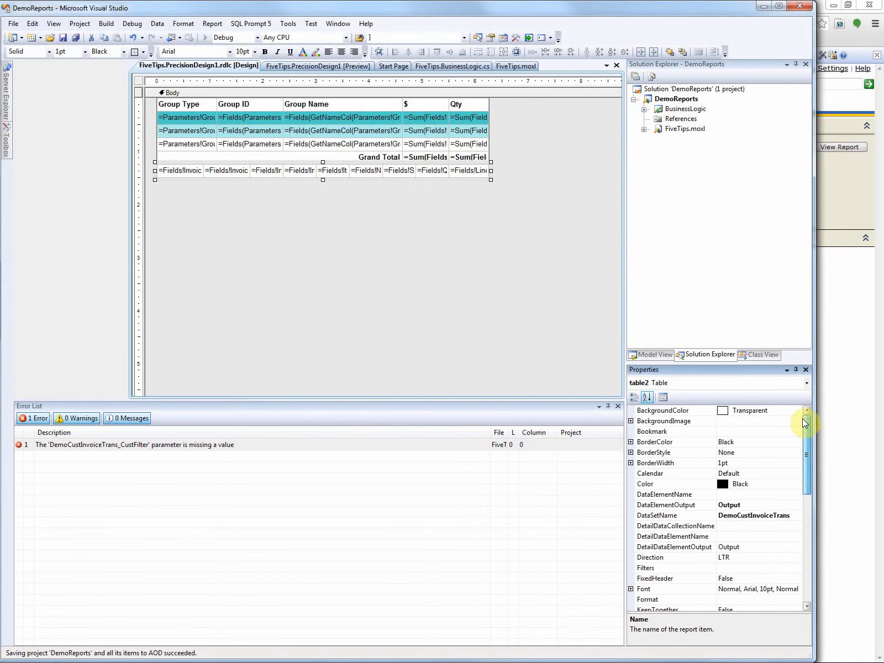
pyautogui.click(750, 504)
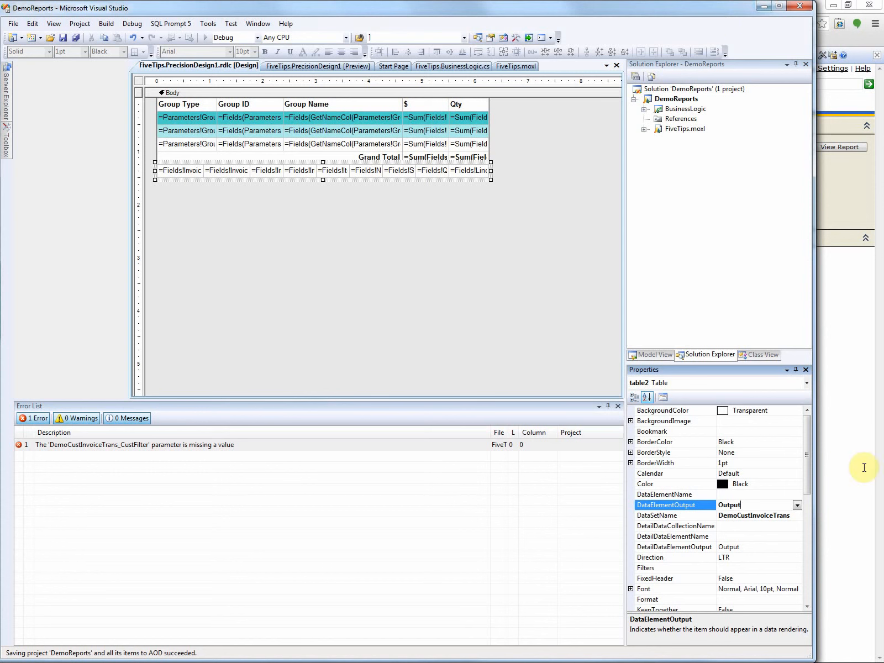
pyautogui.moveTo(807, 450); pyautogui.dragTo(824, 572)
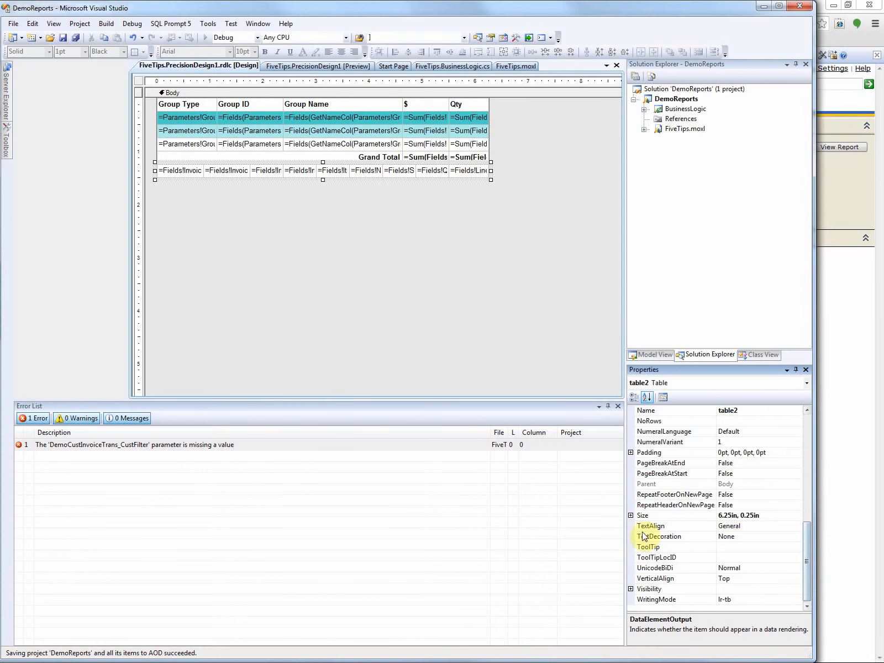
pyautogui.click(630, 589)
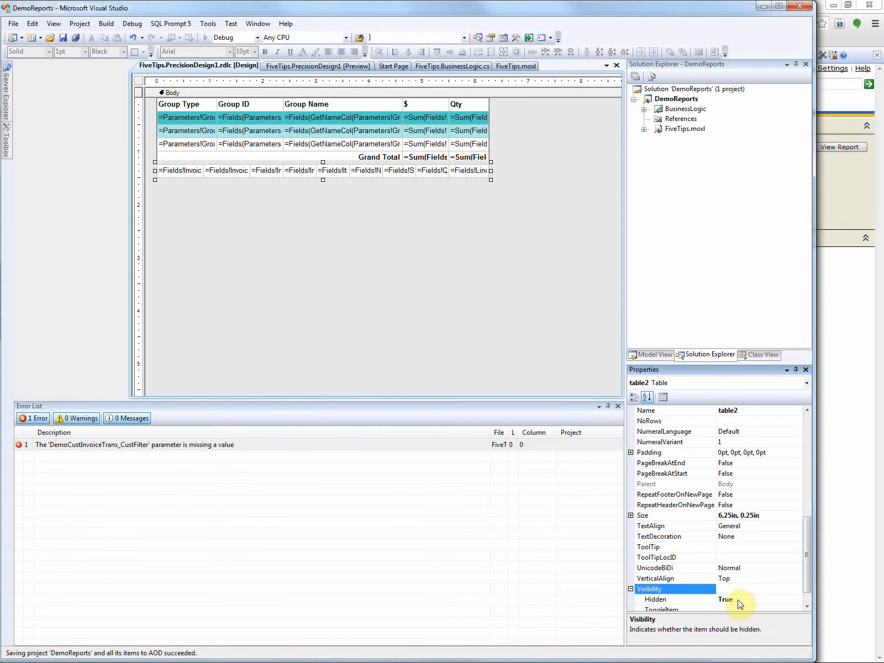
pyautogui.moveTo(804, 537); pyautogui.dragTo(809, 407)
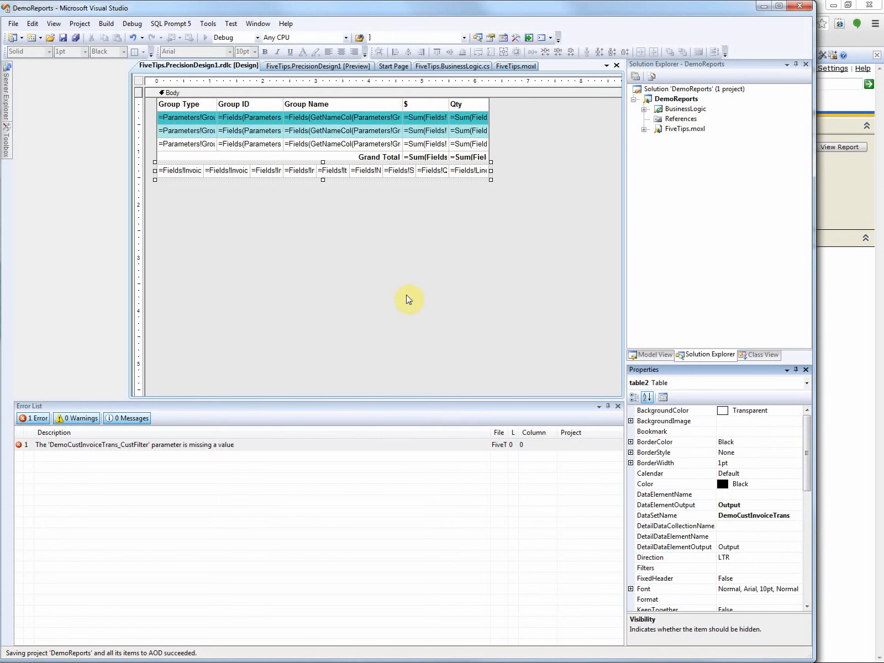
# Step: Recheck the DataElementOutput setting of the whole detail row, from the InvoiceAccount cell to the LineAmount cell
pyautogui.click(176, 170)
pyautogui.keyDown('shift'); pyautogui.click(466, 170); pyautogui.keyUp('shift')
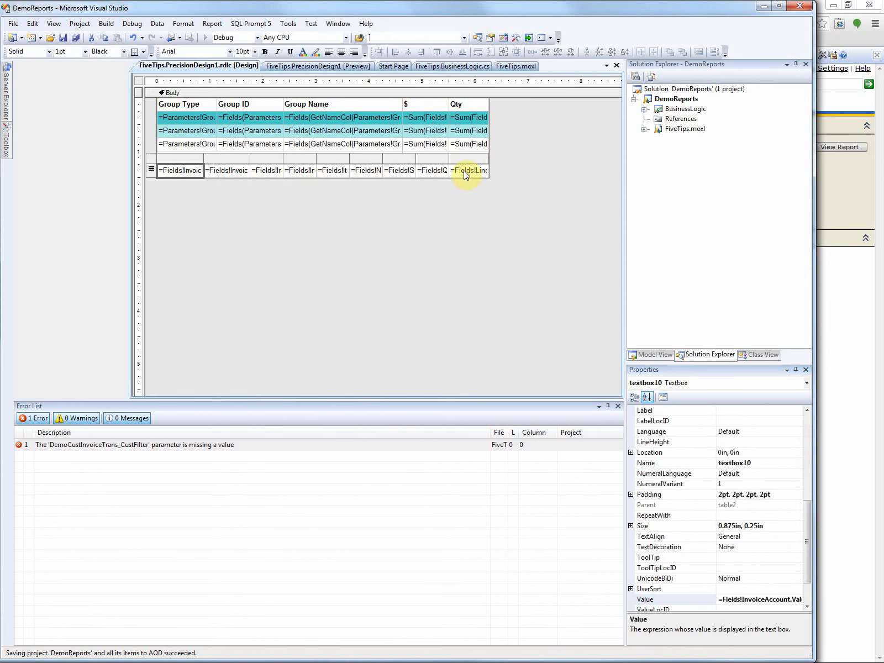
pyautogui.moveTo(804, 522); pyautogui.dragTo(815, 409)
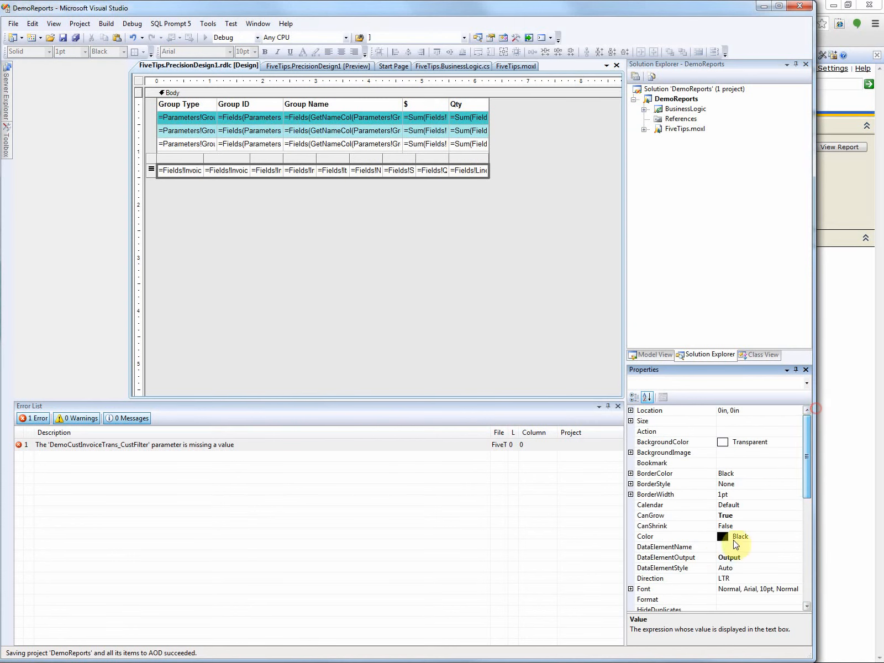
# Step: Switch to the Report Manager page, export PrecisionDesign1 as CSV (comma delimited), and open the downloaded file in Excel
pyautogui.click(761, 8)
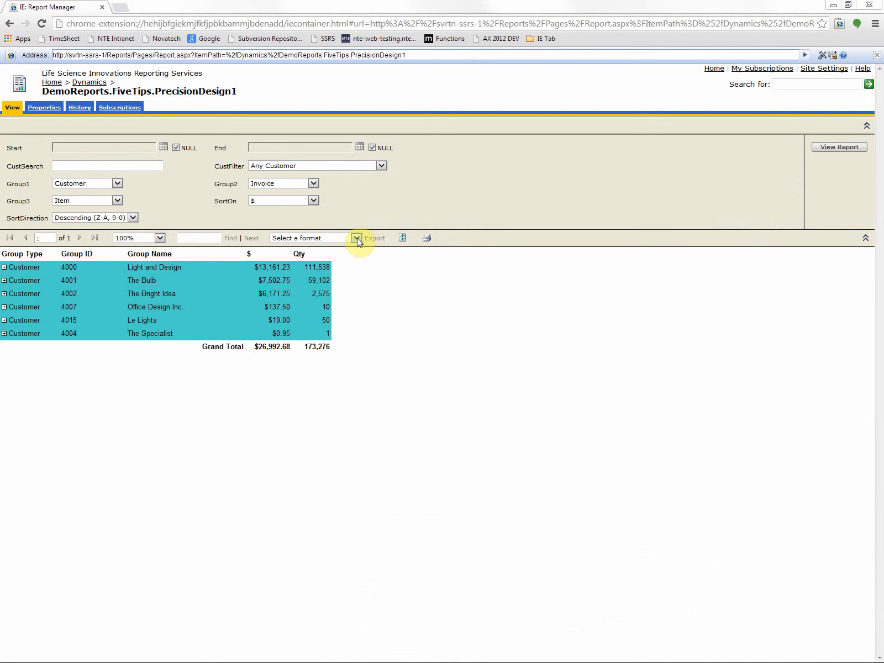
pyautogui.click(358, 238)
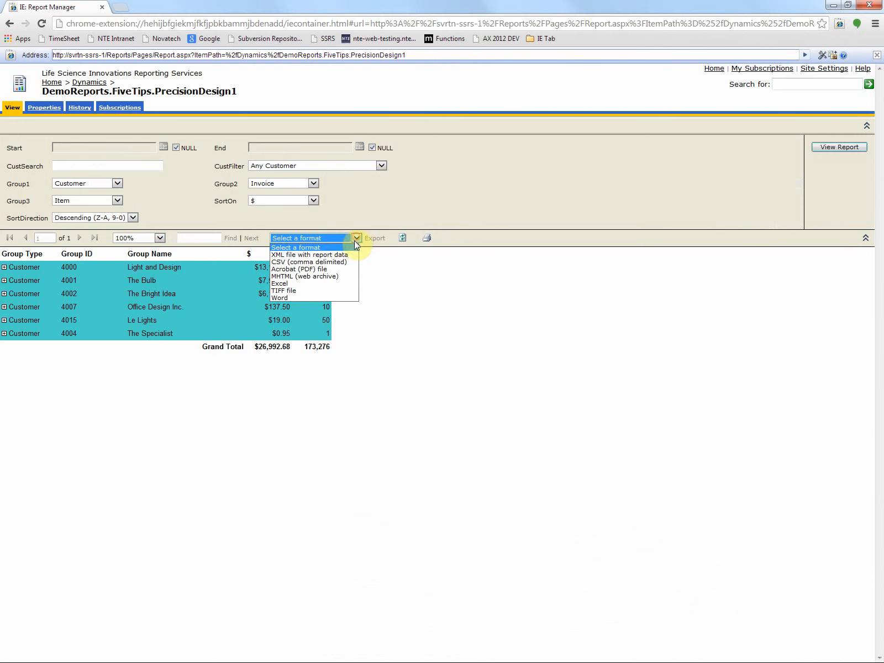
pyautogui.click(335, 262)
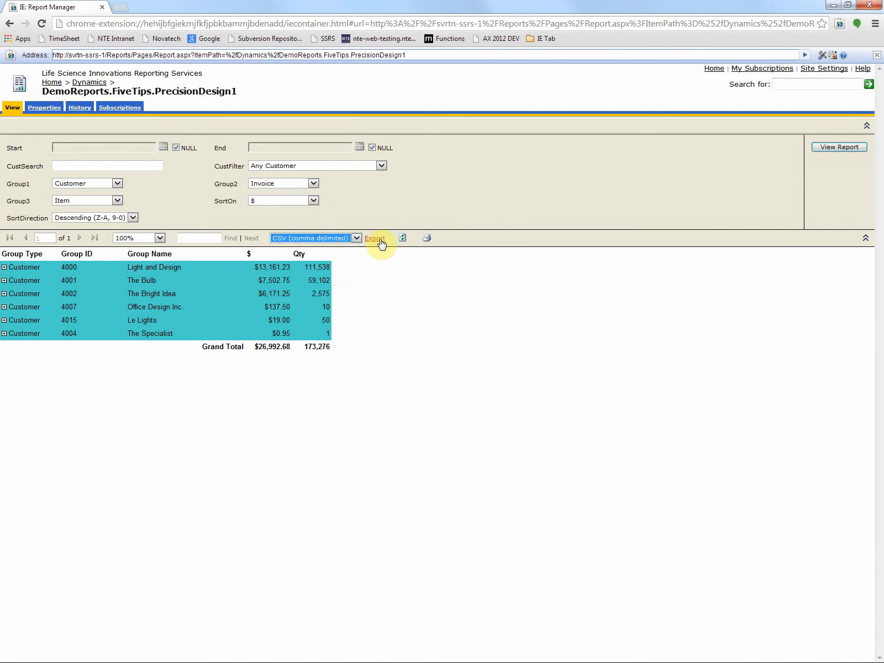
pyautogui.click(375, 238)
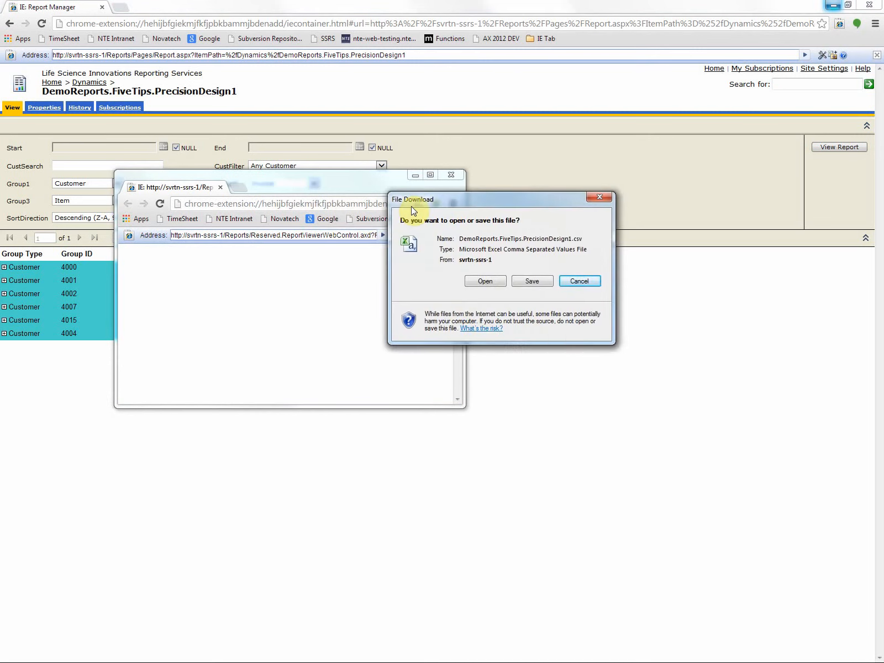
pyautogui.click(440, 283)
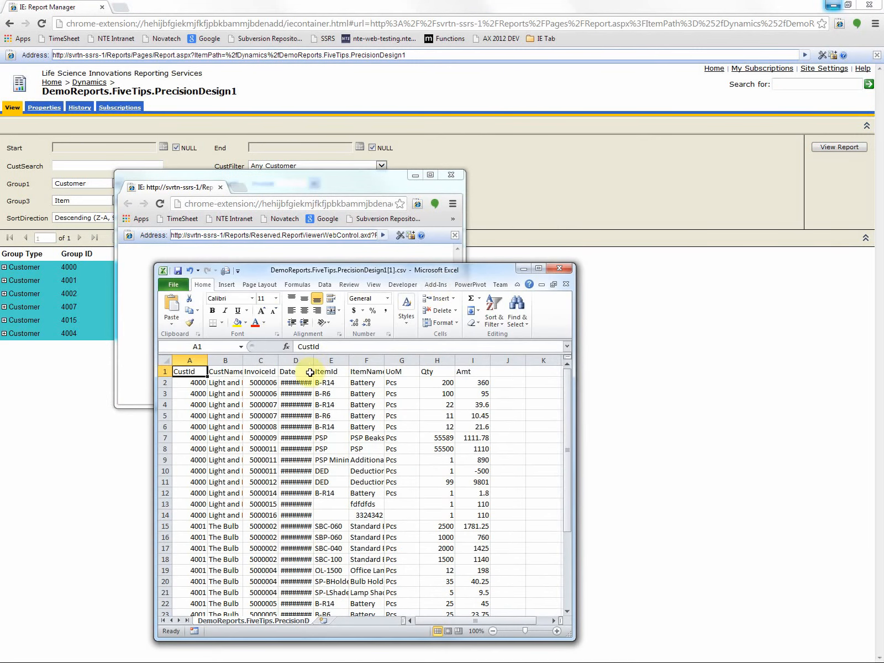
# Step: Autofit the Date and CustName columns of the exported CSV, and examine its full data range including the header row
pyautogui.doubleClick(315, 360)
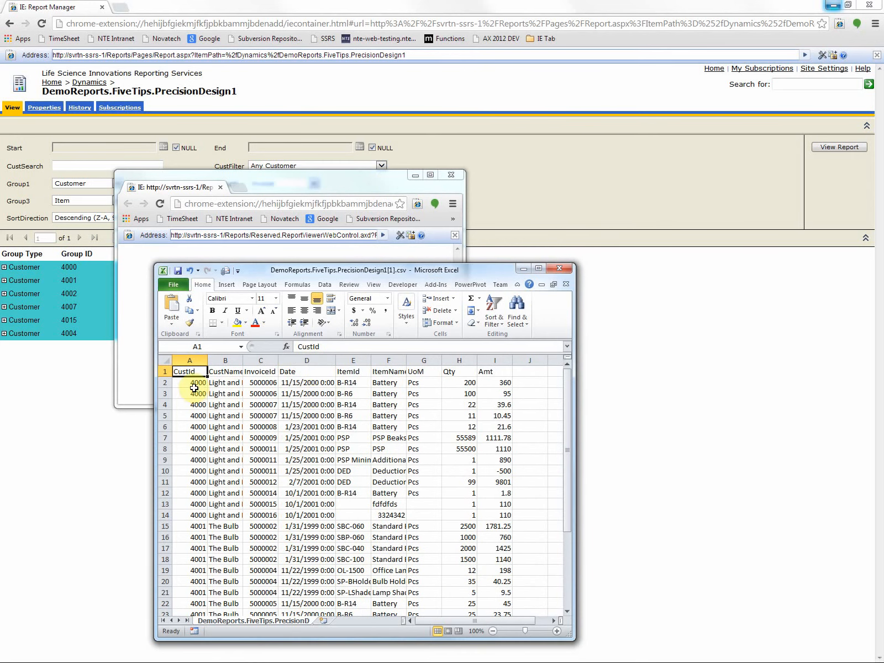
pyautogui.moveTo(192, 391); pyautogui.dragTo(501, 657)
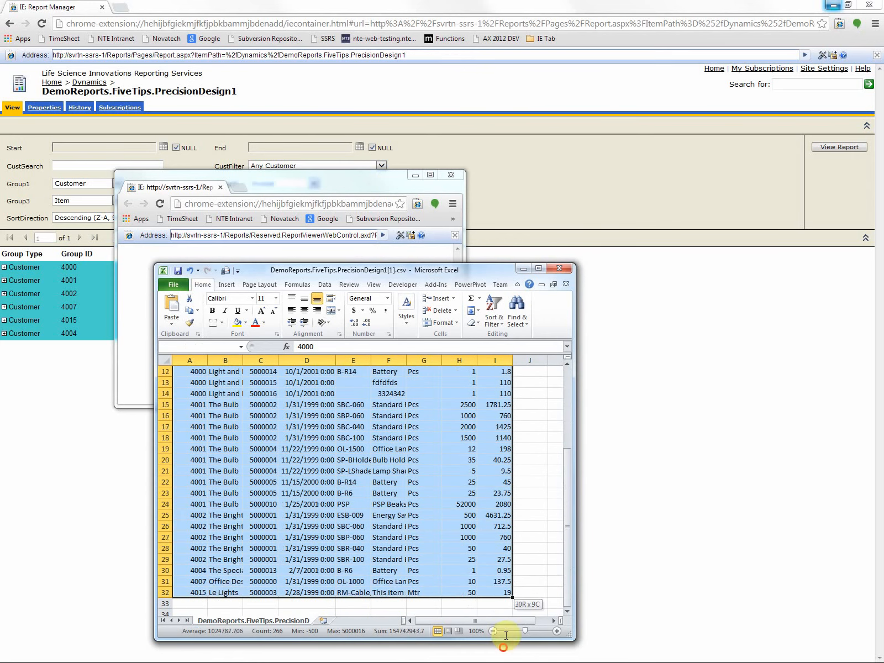
pyautogui.click(497, 593)
pyautogui.scroll(4, 129, 271)
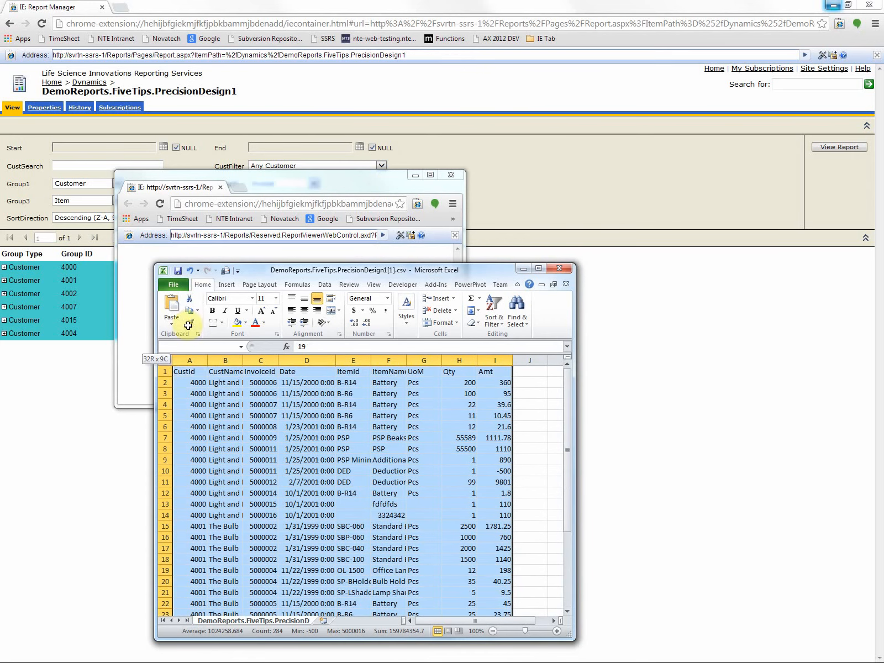
pyautogui.click(185, 393)
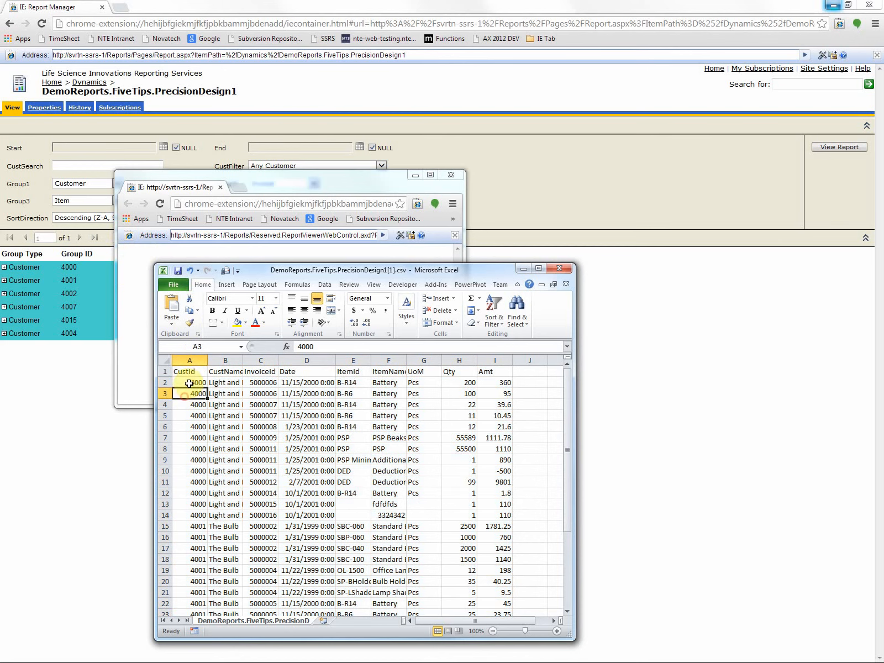
pyautogui.doubleClick(242, 360)
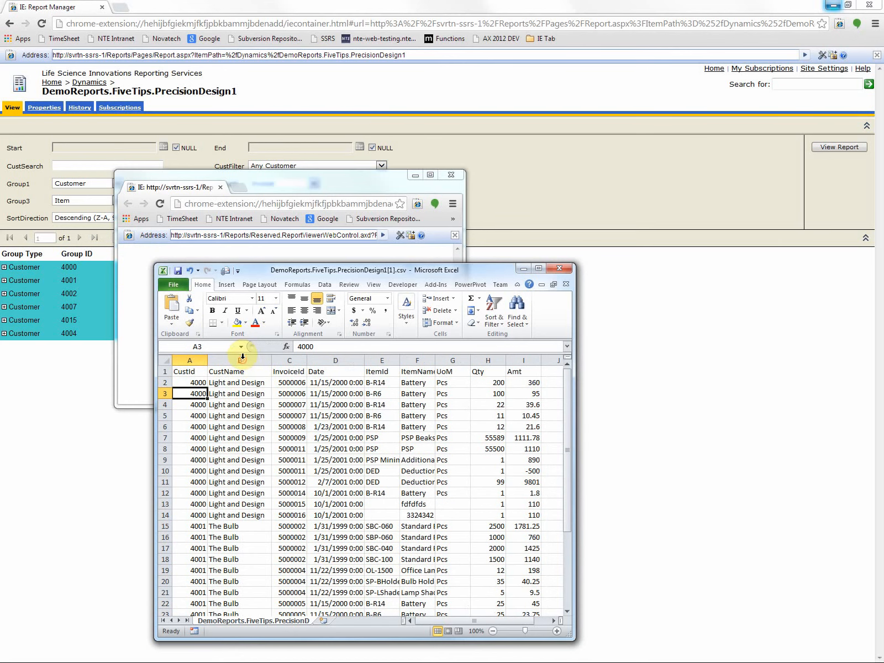
# Step: Add filters to the header row and filter CustName to show only Light and Design
pyautogui.click(163, 371)
pyautogui.click(324, 285)
pyautogui.click(329, 309)
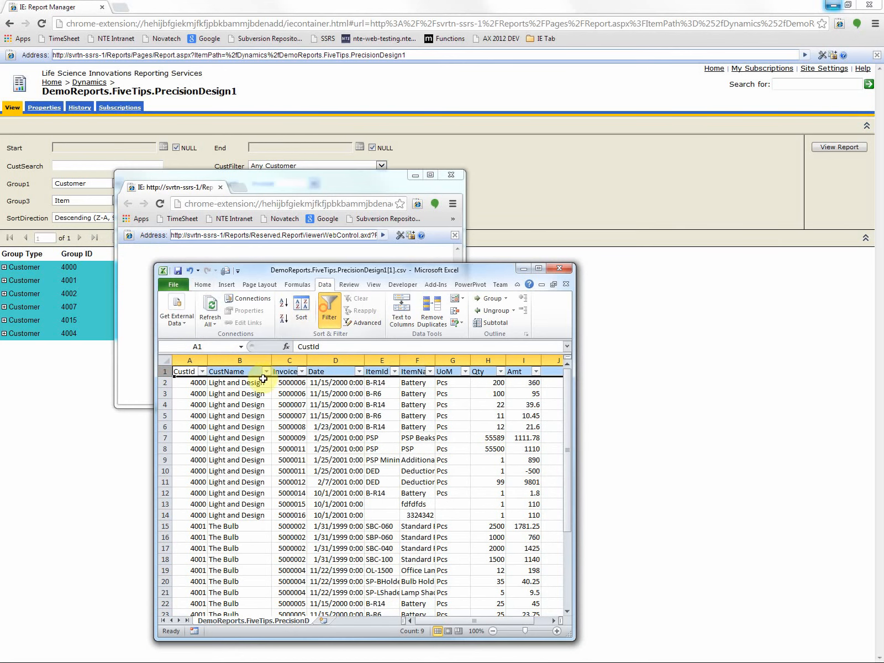
pyautogui.click(266, 371)
pyautogui.click(155, 473)
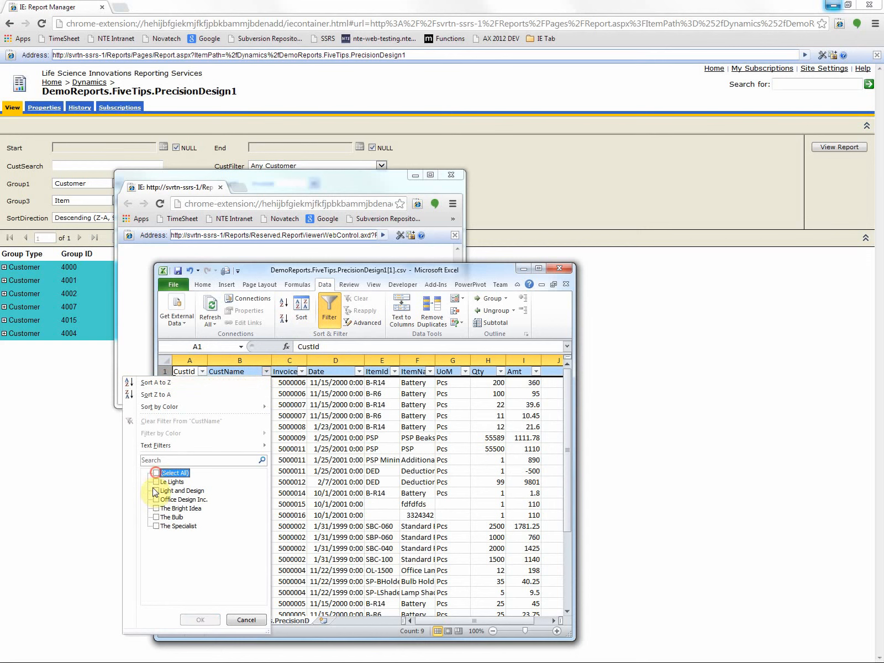
pyautogui.click(154, 490)
pyautogui.click(200, 619)
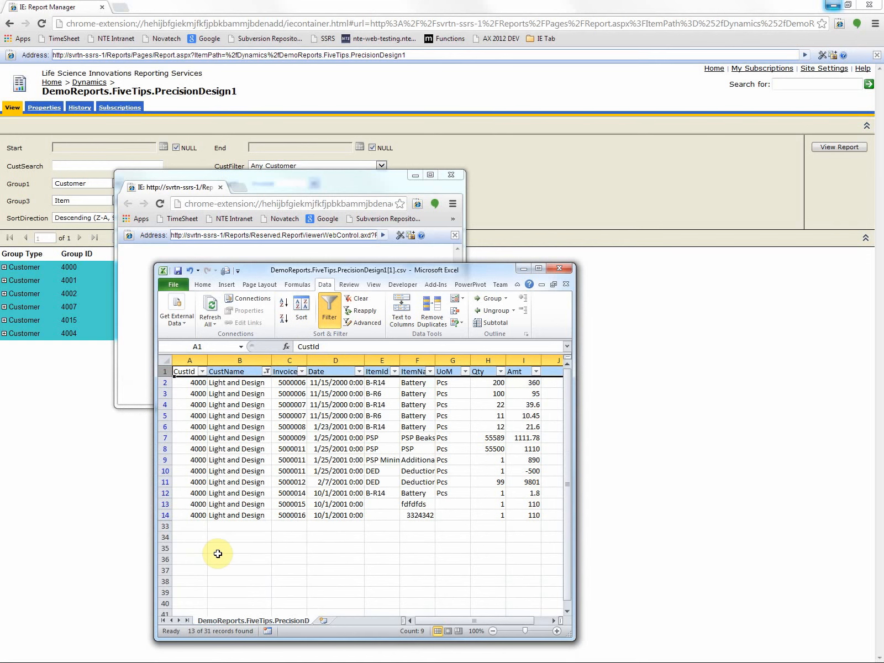
# Step: Move the CSV header cells down onto row 2, replacing the contents of that row
pyautogui.moveTo(528, 377); pyautogui.dragTo(533, 386)
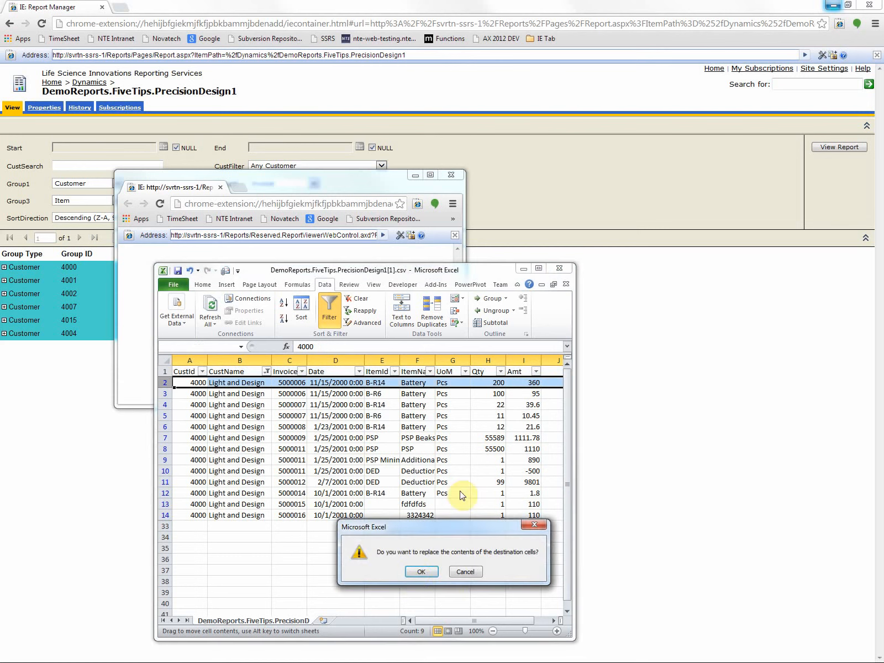
pyautogui.click(419, 572)
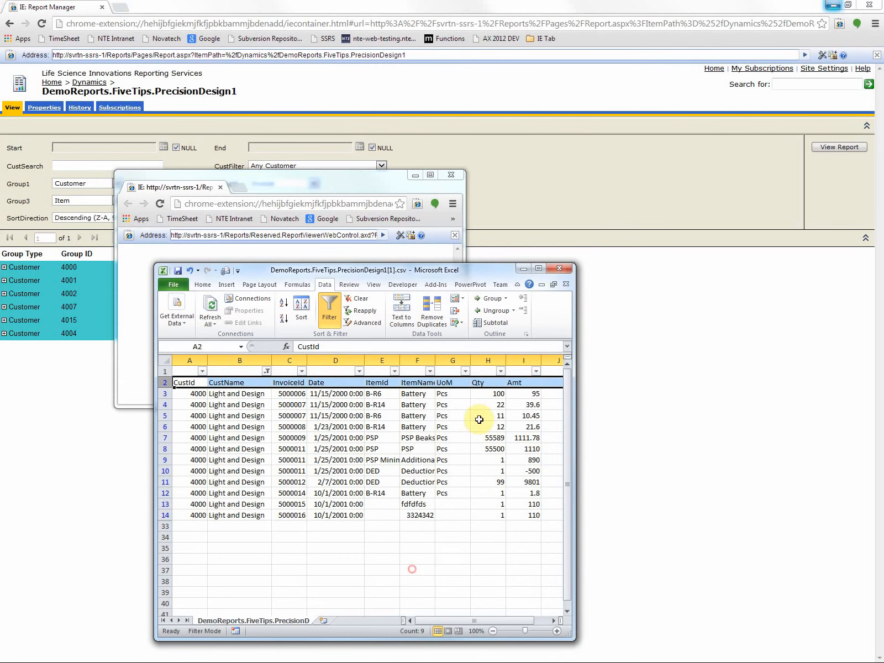
# Step: Close both open PrecisionDesign1 CSV workbooks without saving, and close the blank export browser window
pyautogui.click(560, 269)
pyautogui.click(450, 355)
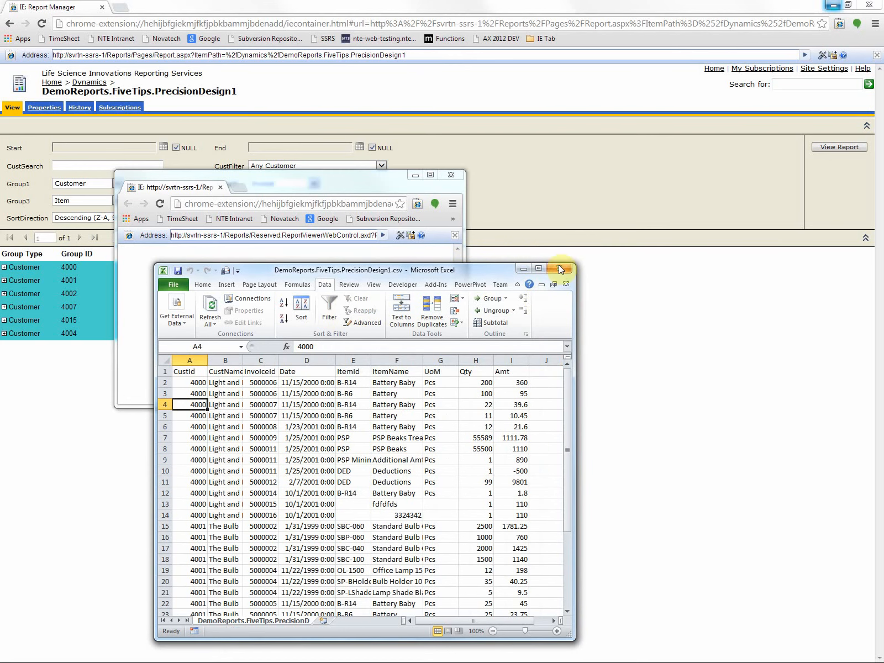
pyautogui.click(560, 270)
pyautogui.click(448, 353)
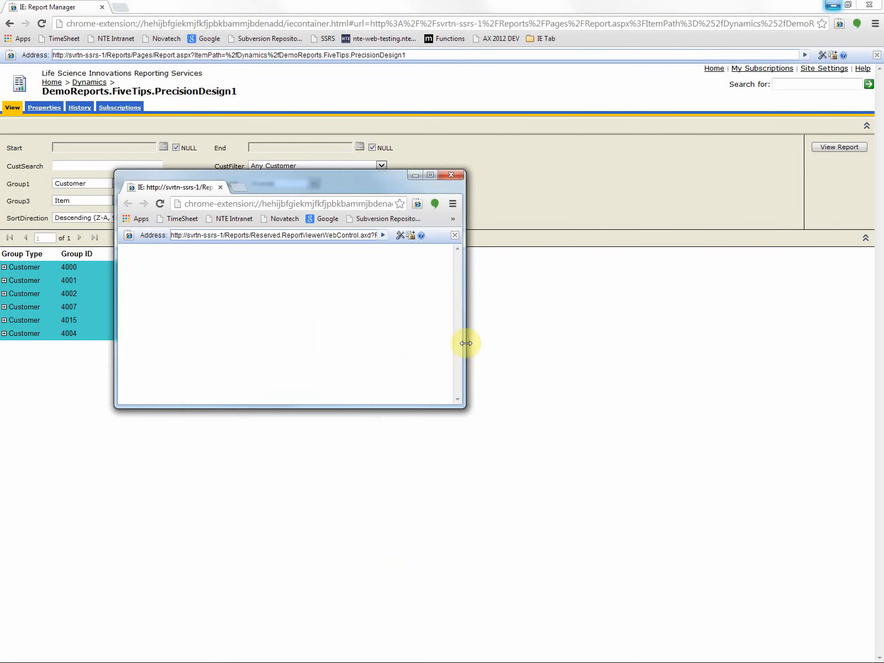
pyautogui.click(452, 176)
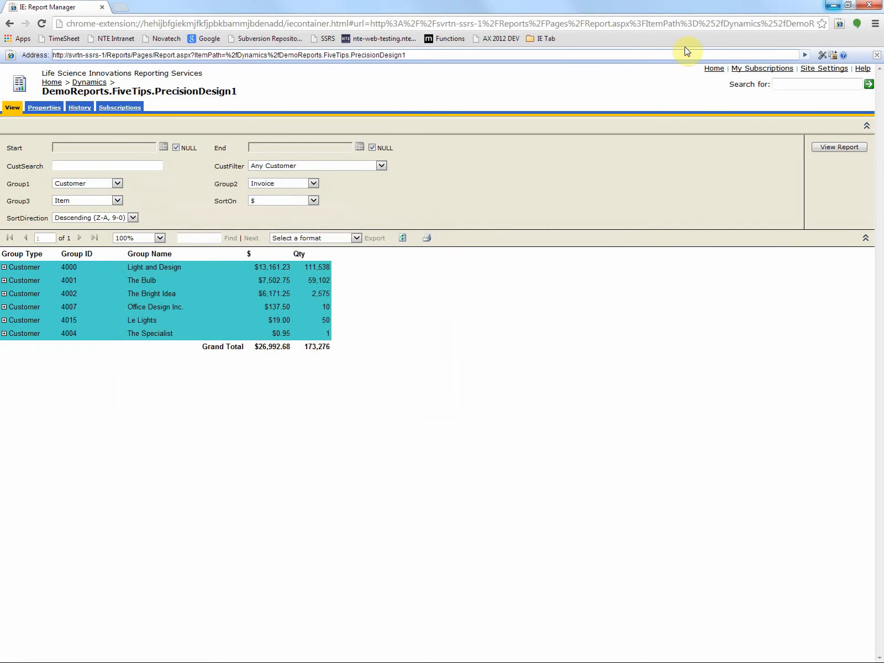